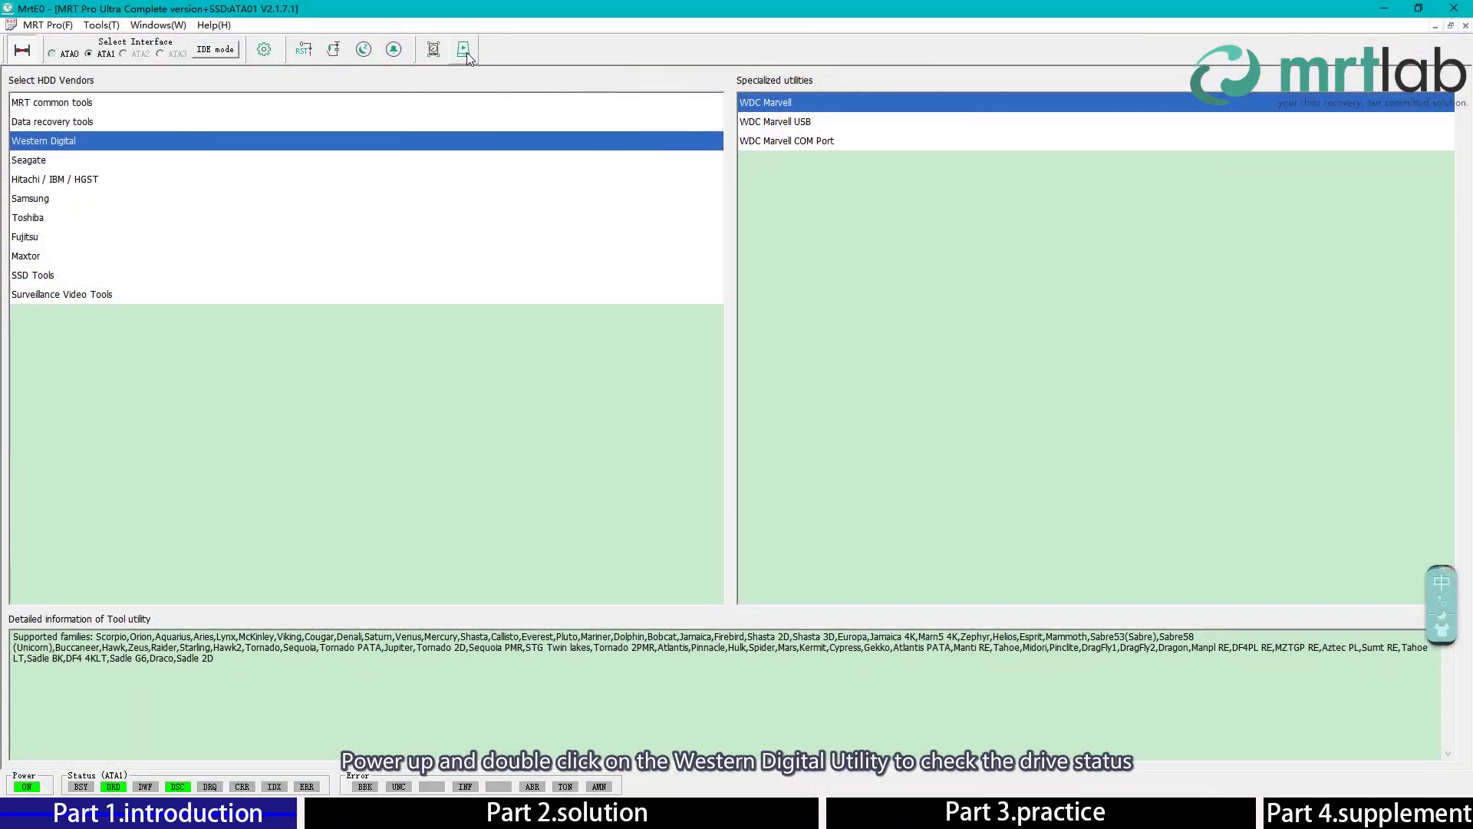
# Launch the WDC Marvell utility as an 80xx Carmel (800077) drive and read its status, accepting the ROM parameters
pyautogui.doubleClick(761, 98)
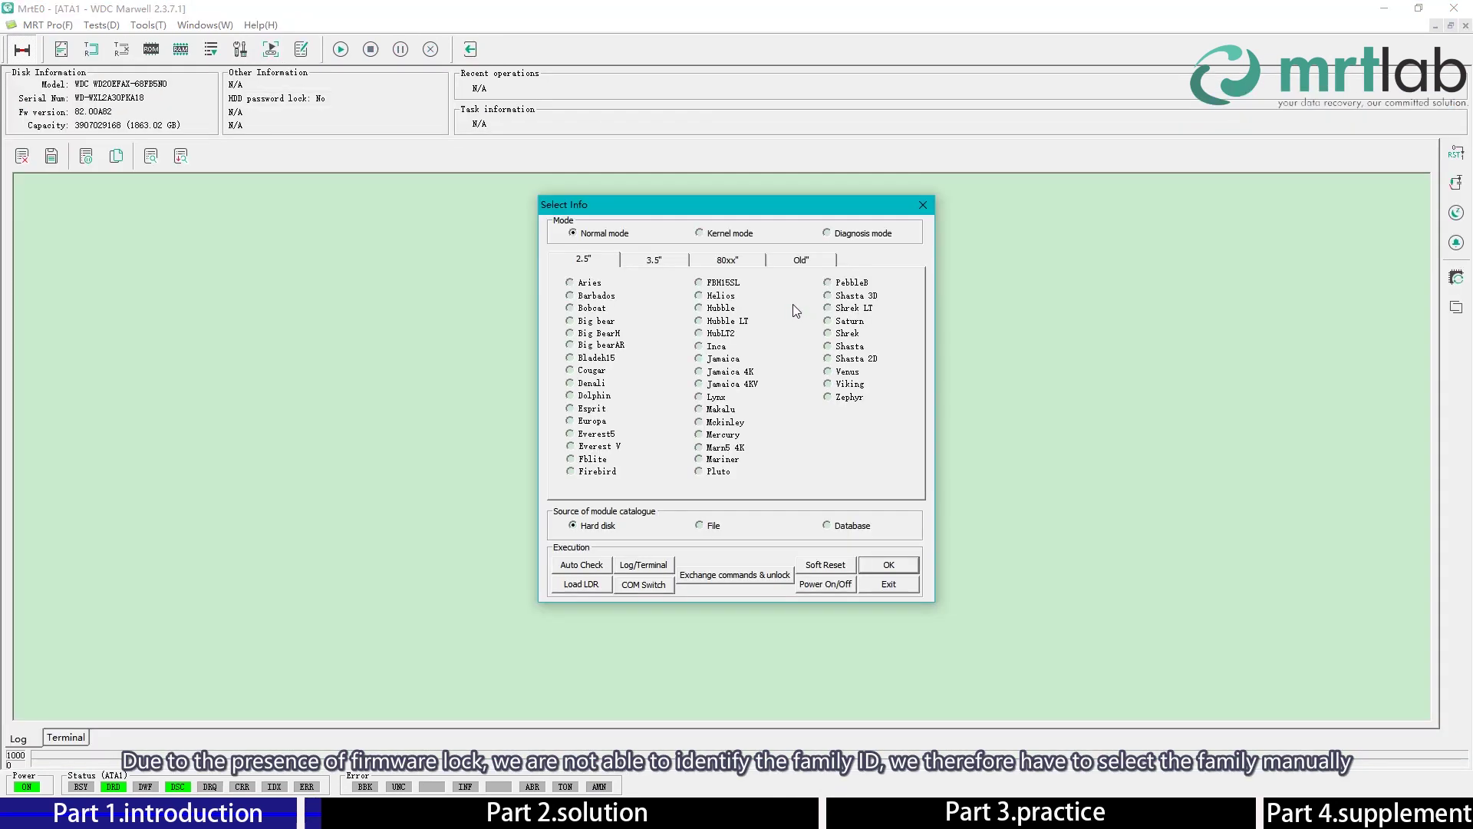
pyautogui.click(743, 264)
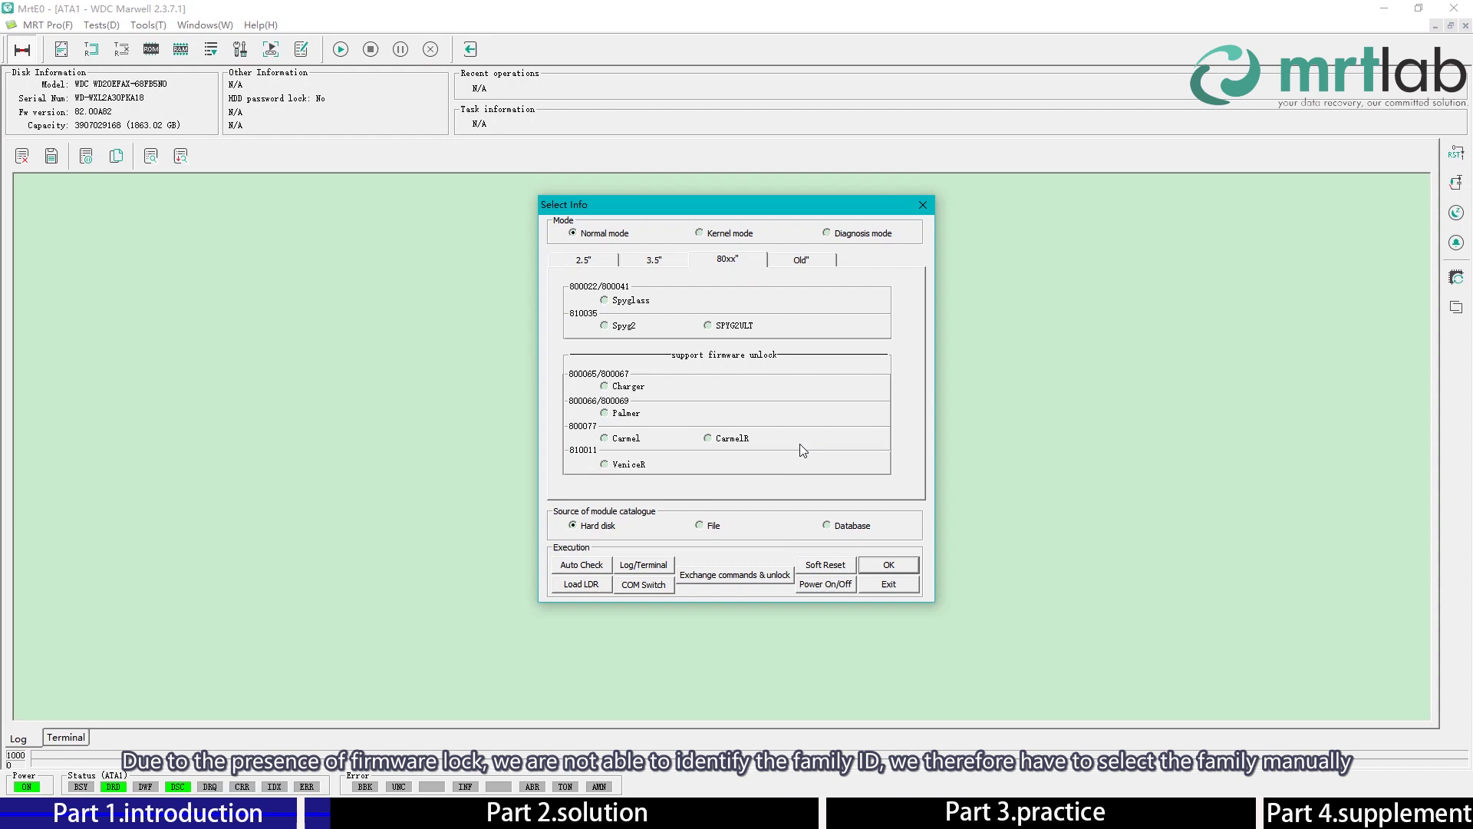
pyautogui.click(620, 440)
pyautogui.click(874, 562)
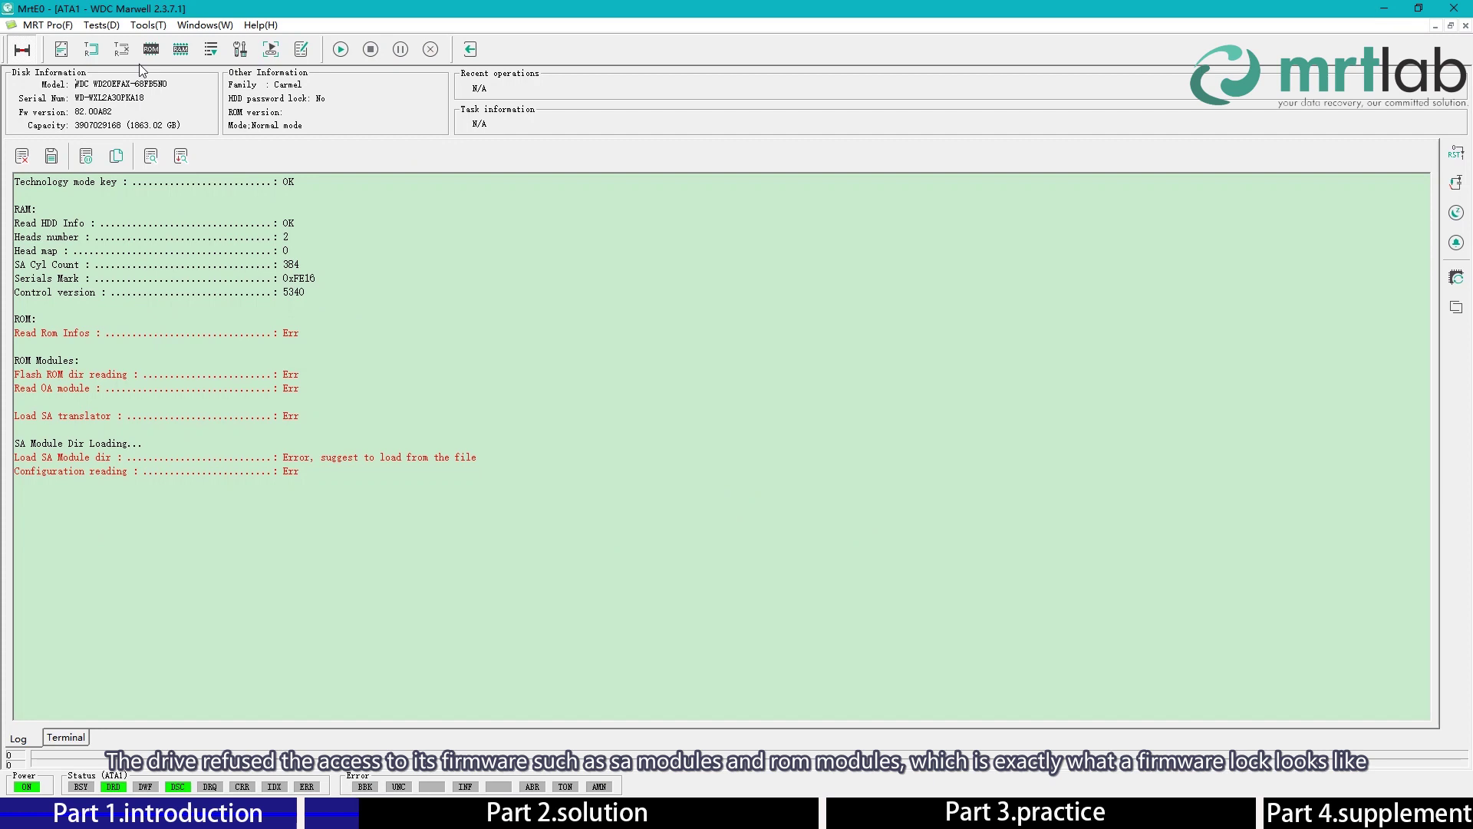
pyautogui.click(742, 501)
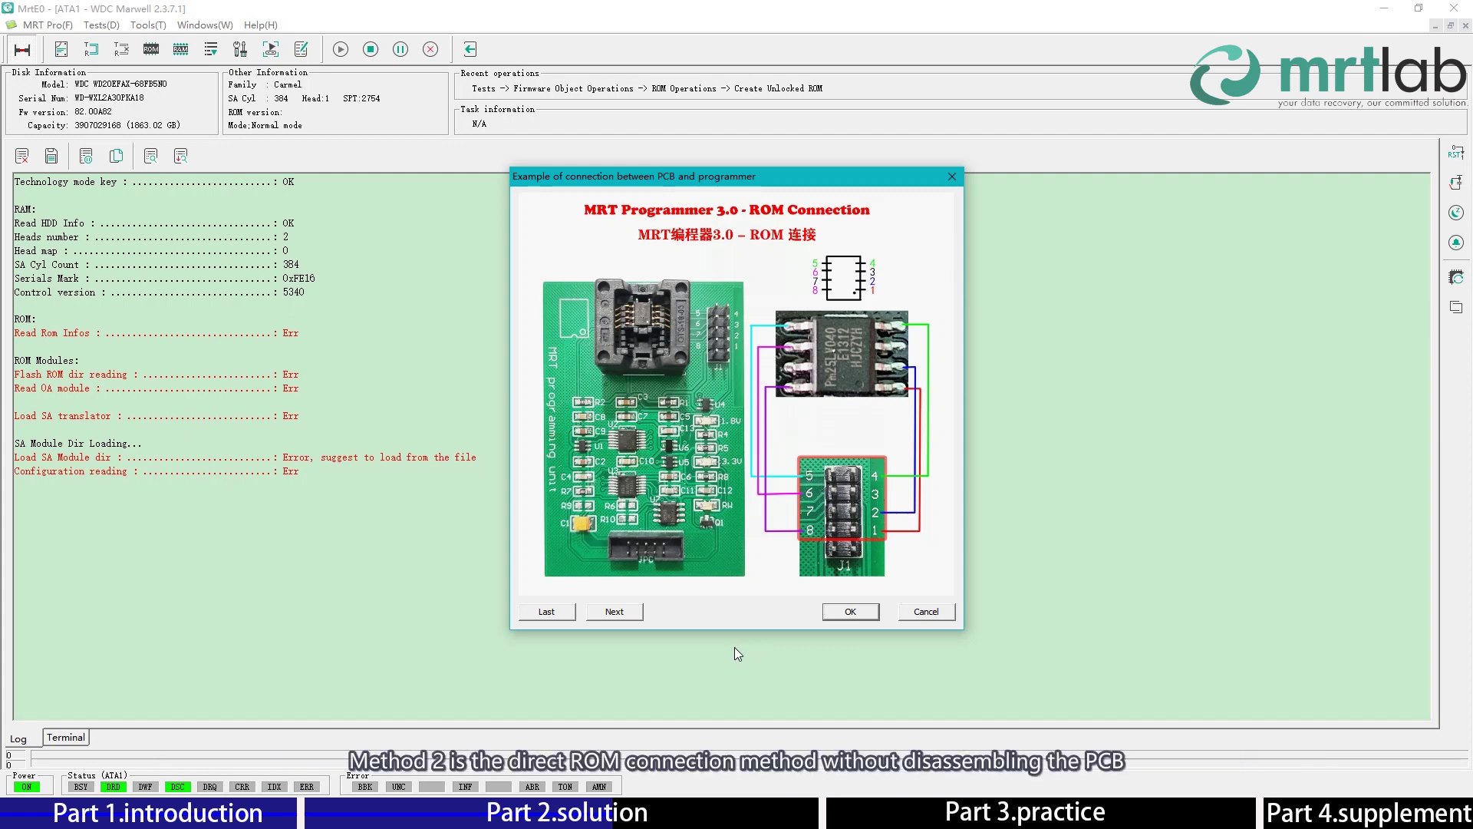
# Page through the wiring pictures for PCB Ver.800065 and 800066 to reach Ver.800077
pyautogui.click(612, 611)
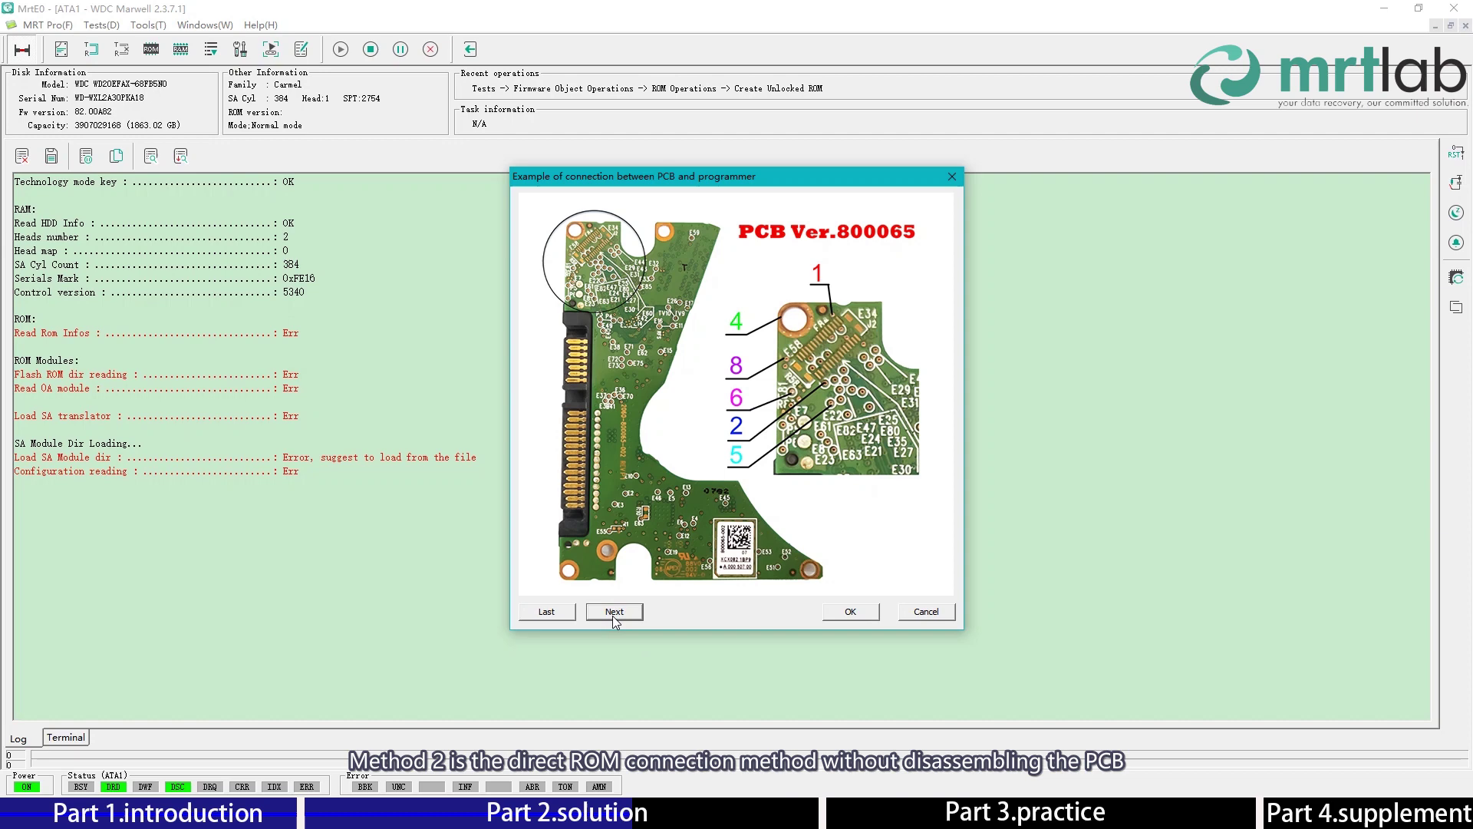
pyautogui.click(613, 612)
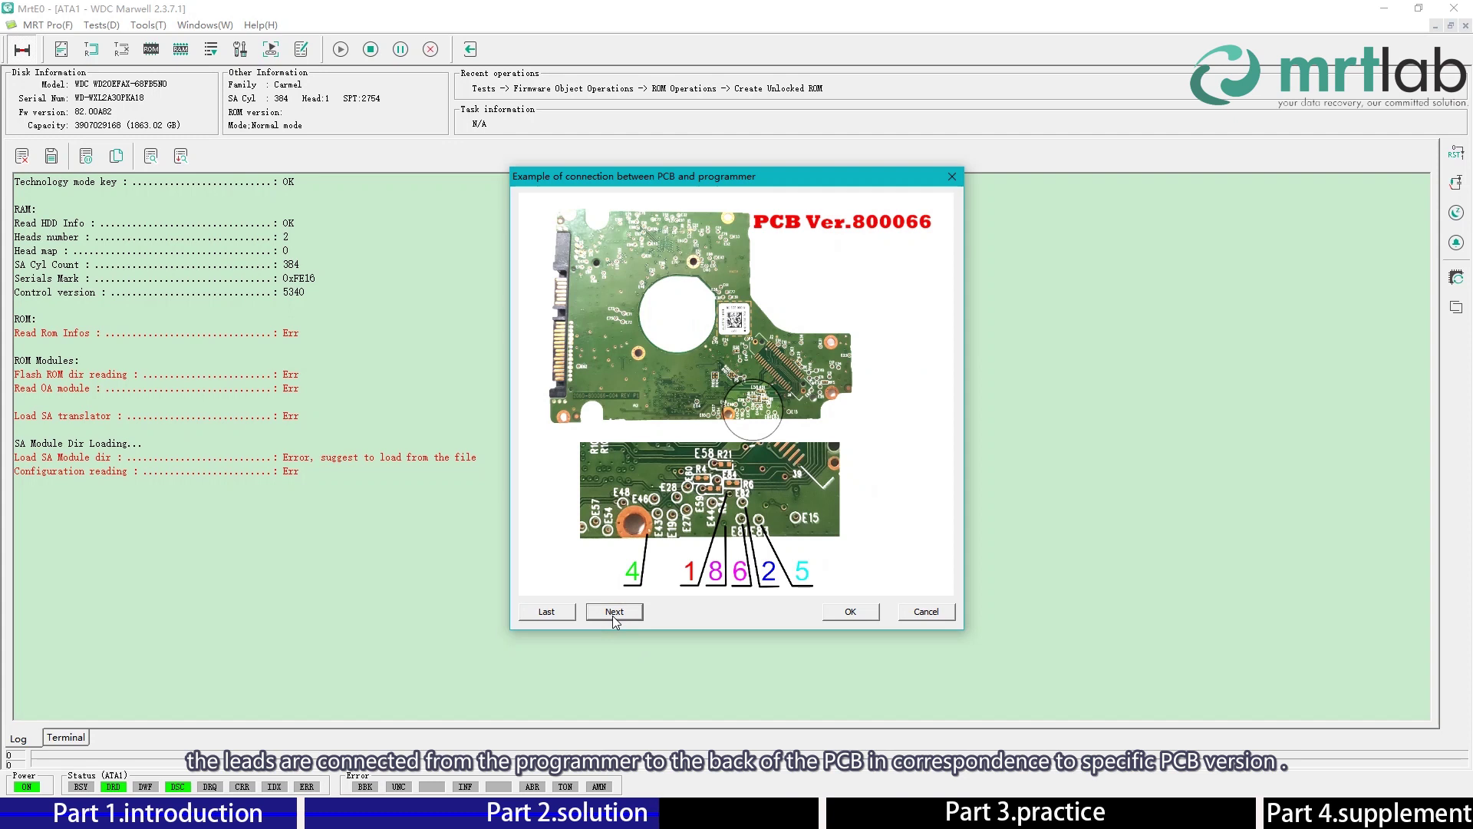
pyautogui.click(612, 613)
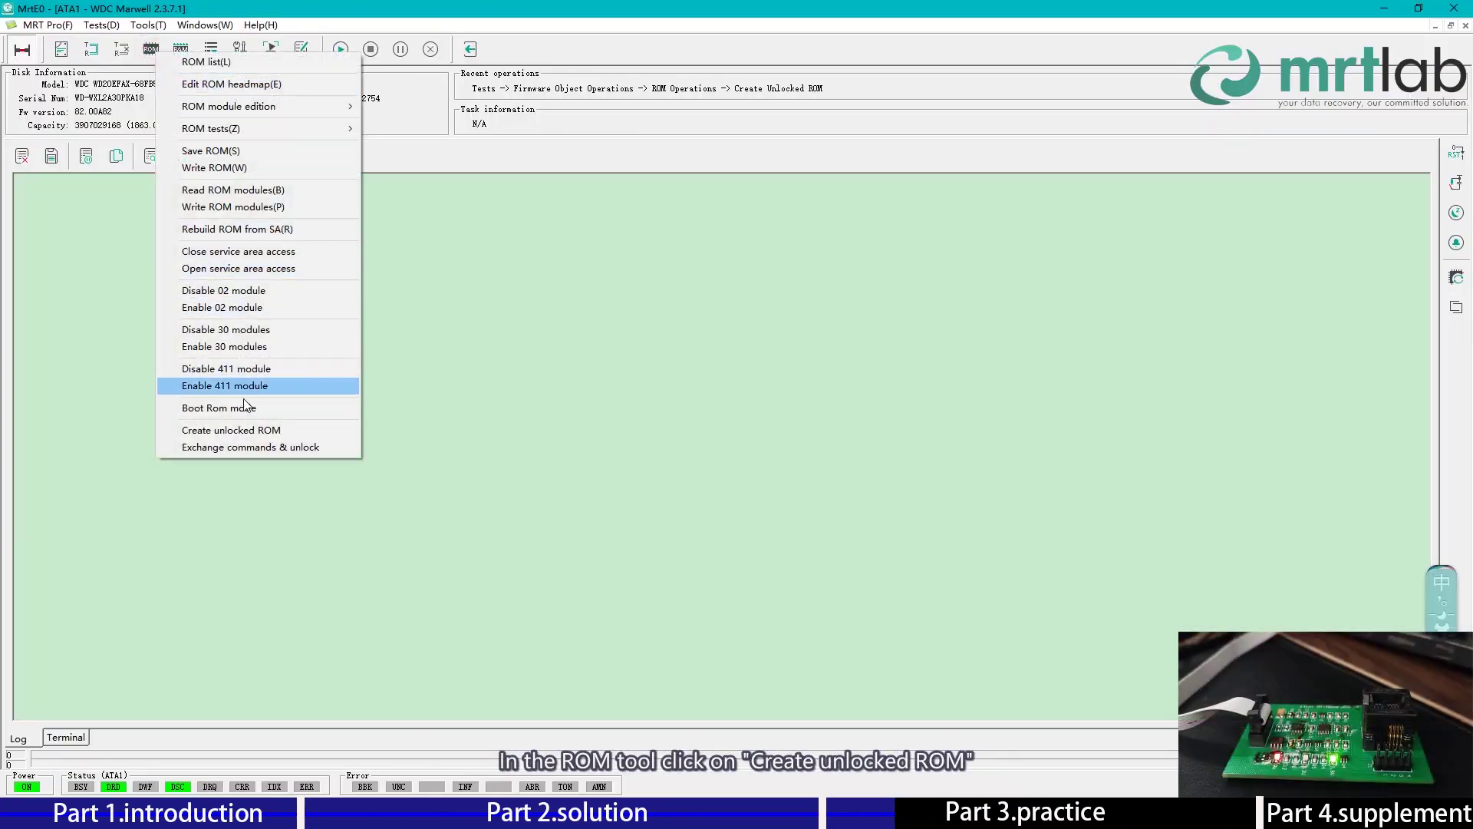
# Create an unlocked ROM using the original read from the MRT programmer
pyautogui.click(245, 431)
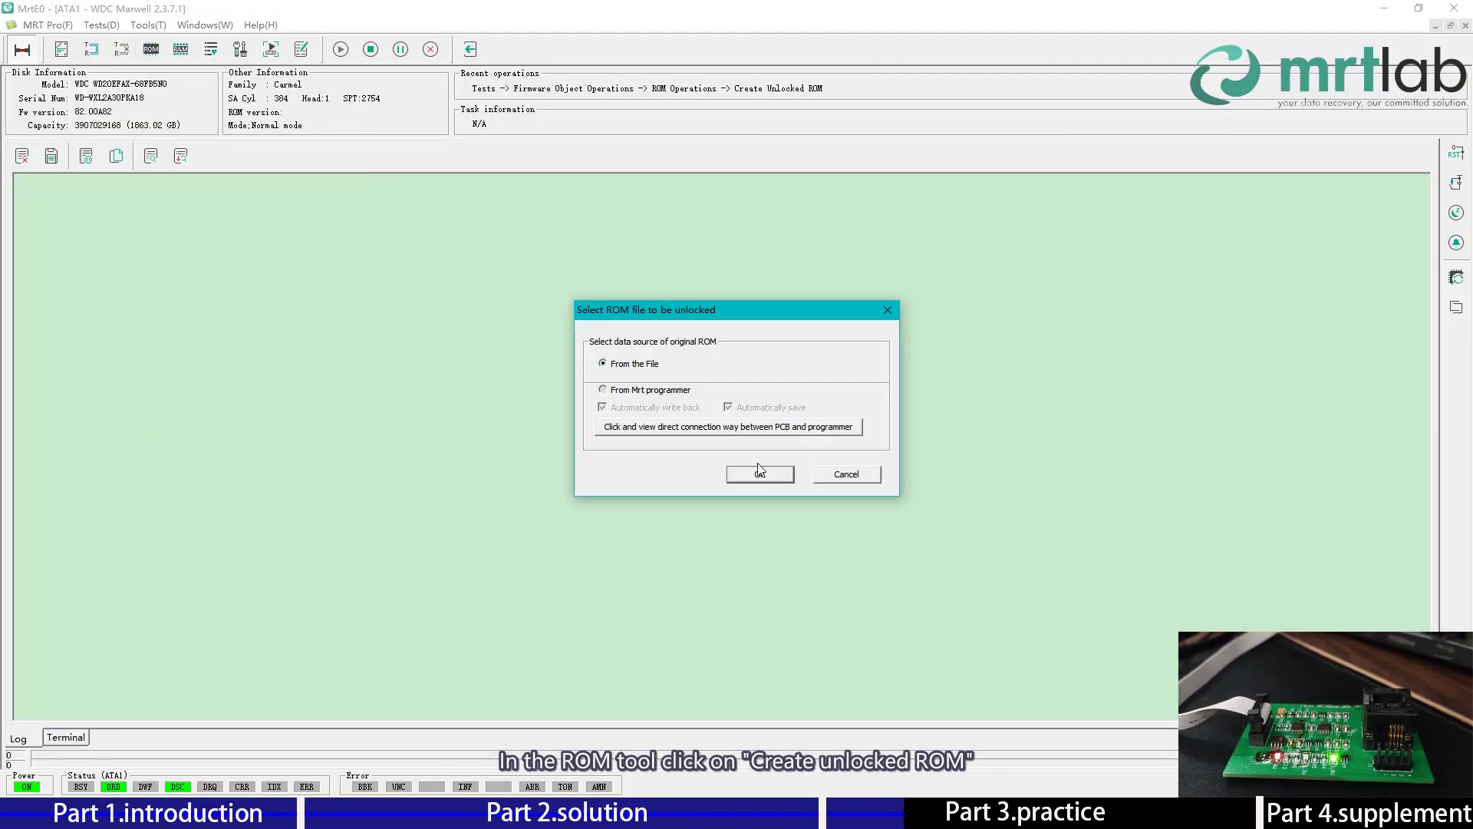
pyautogui.click(642, 393)
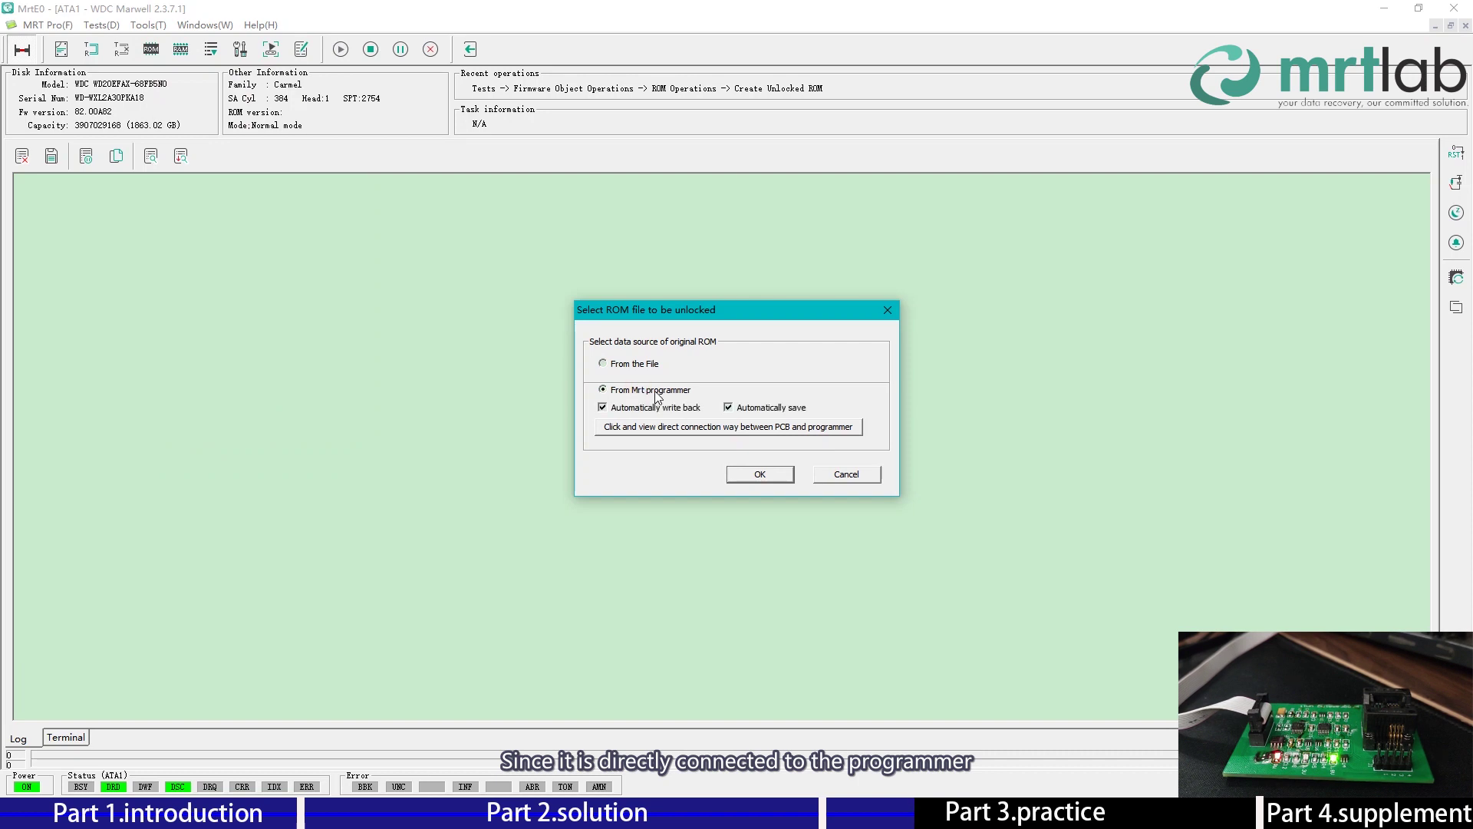
pyautogui.click(757, 477)
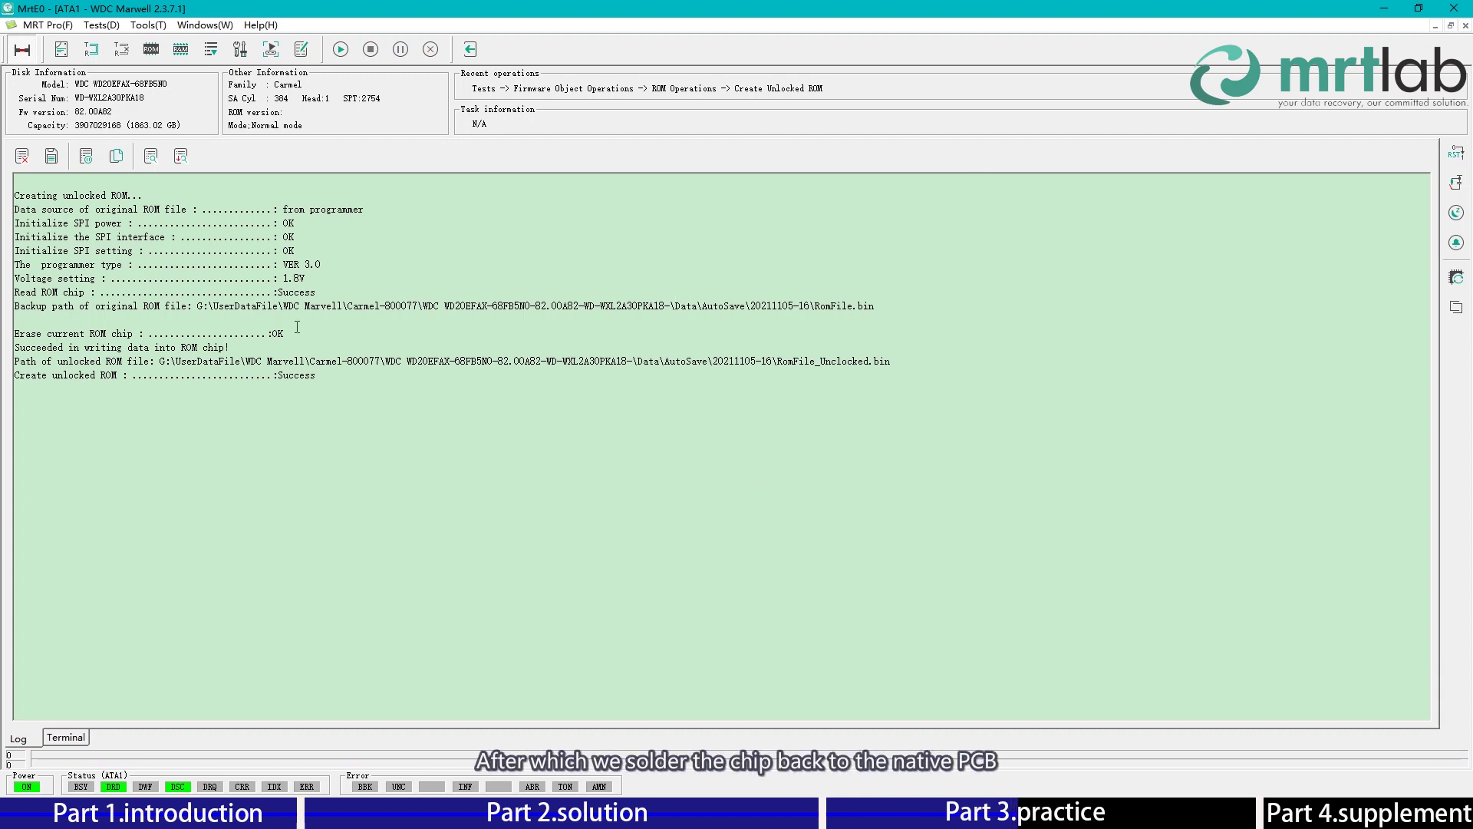
# Review the original ROM backup path and unlocked ROM file name reported in the log
pyautogui.moveTo(199, 307); pyautogui.dragTo(873, 306)
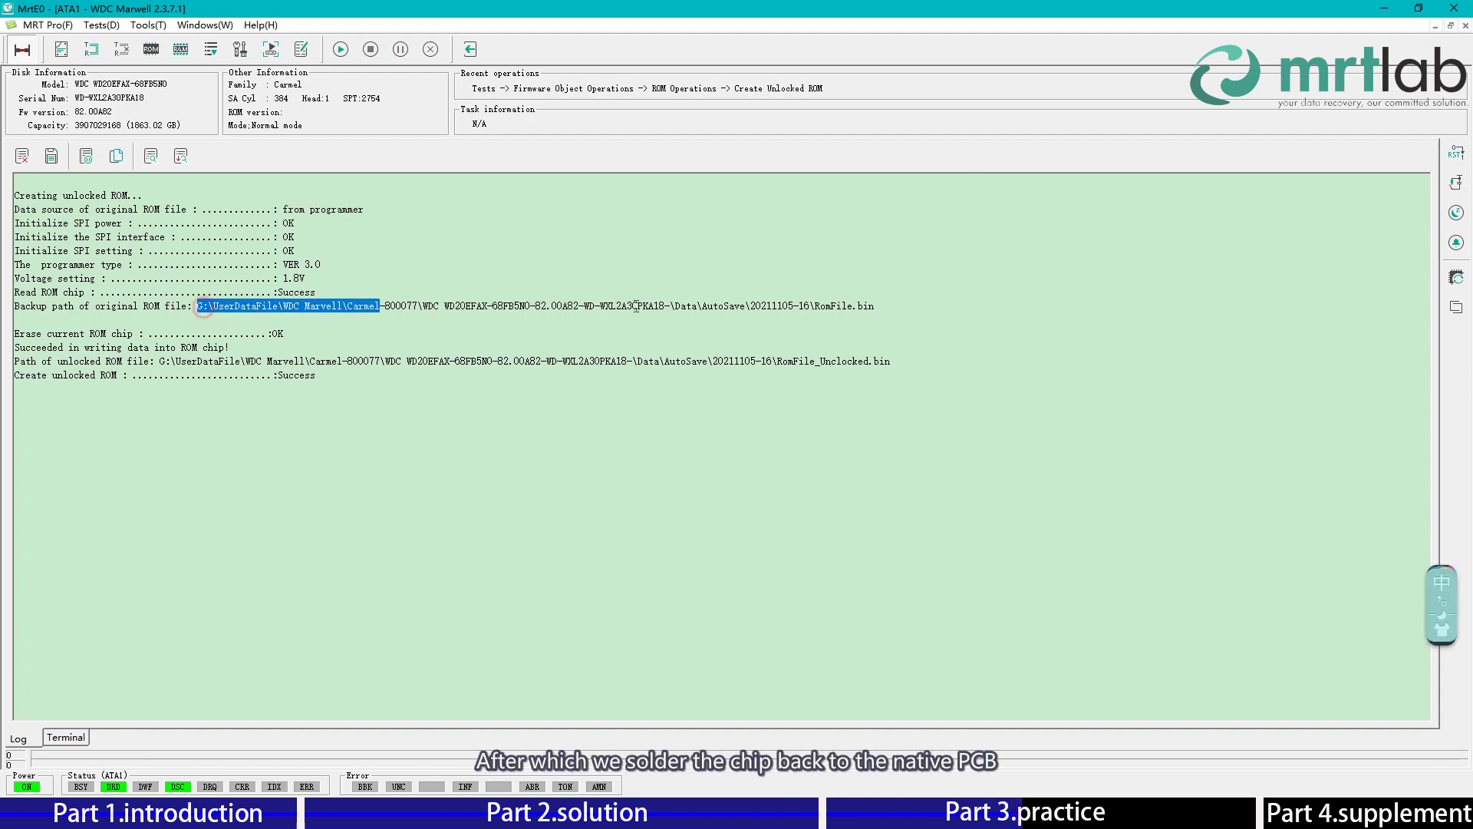
pyautogui.click(823, 346)
pyautogui.moveTo(775, 362); pyautogui.dragTo(890, 363)
pyautogui.click(725, 362)
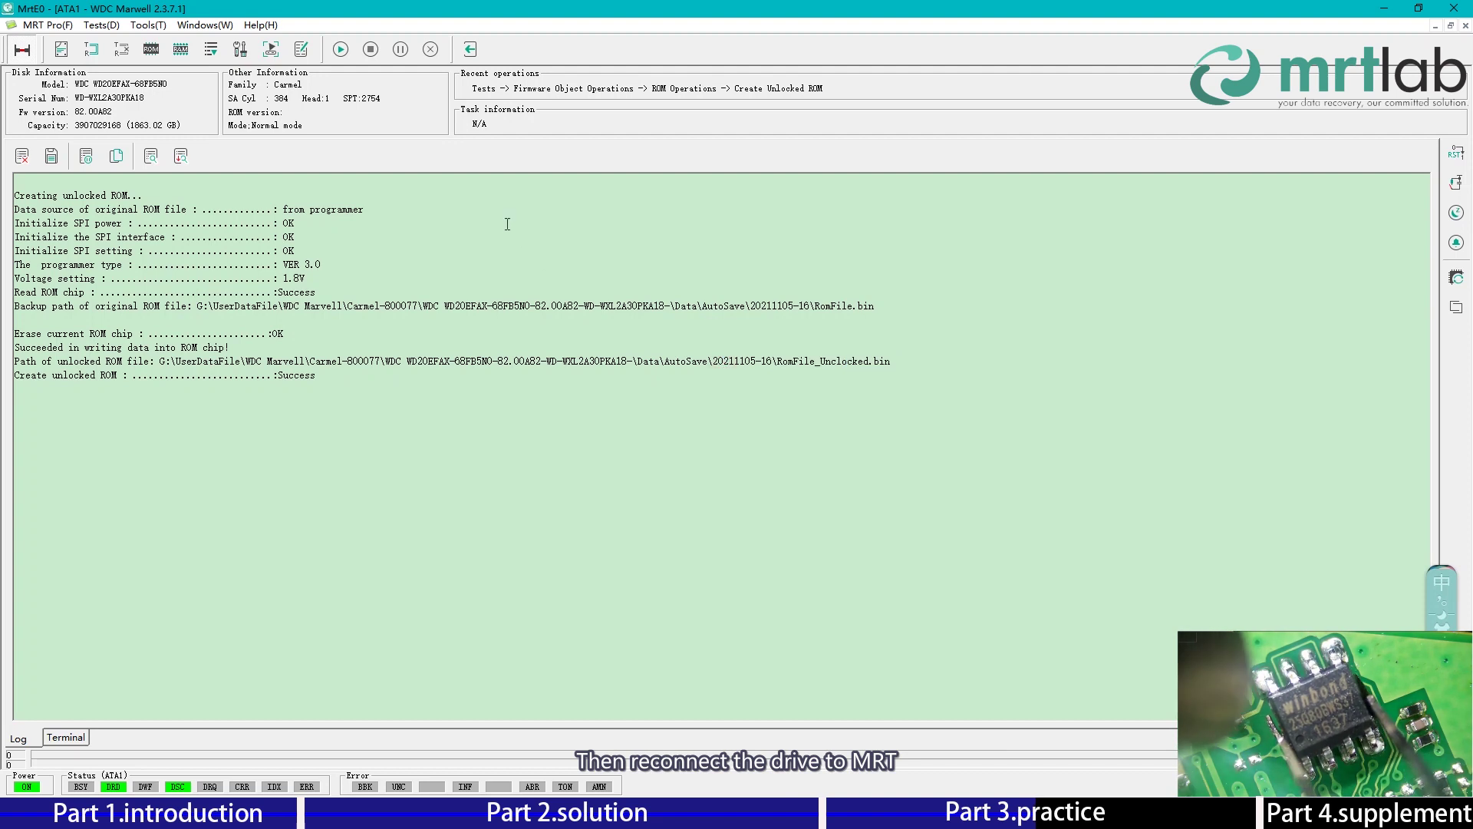
# Exit the utility, power on the drive and re-enter WDC Marvell in kernel mode past the identification failure
pyautogui.click(472, 51)
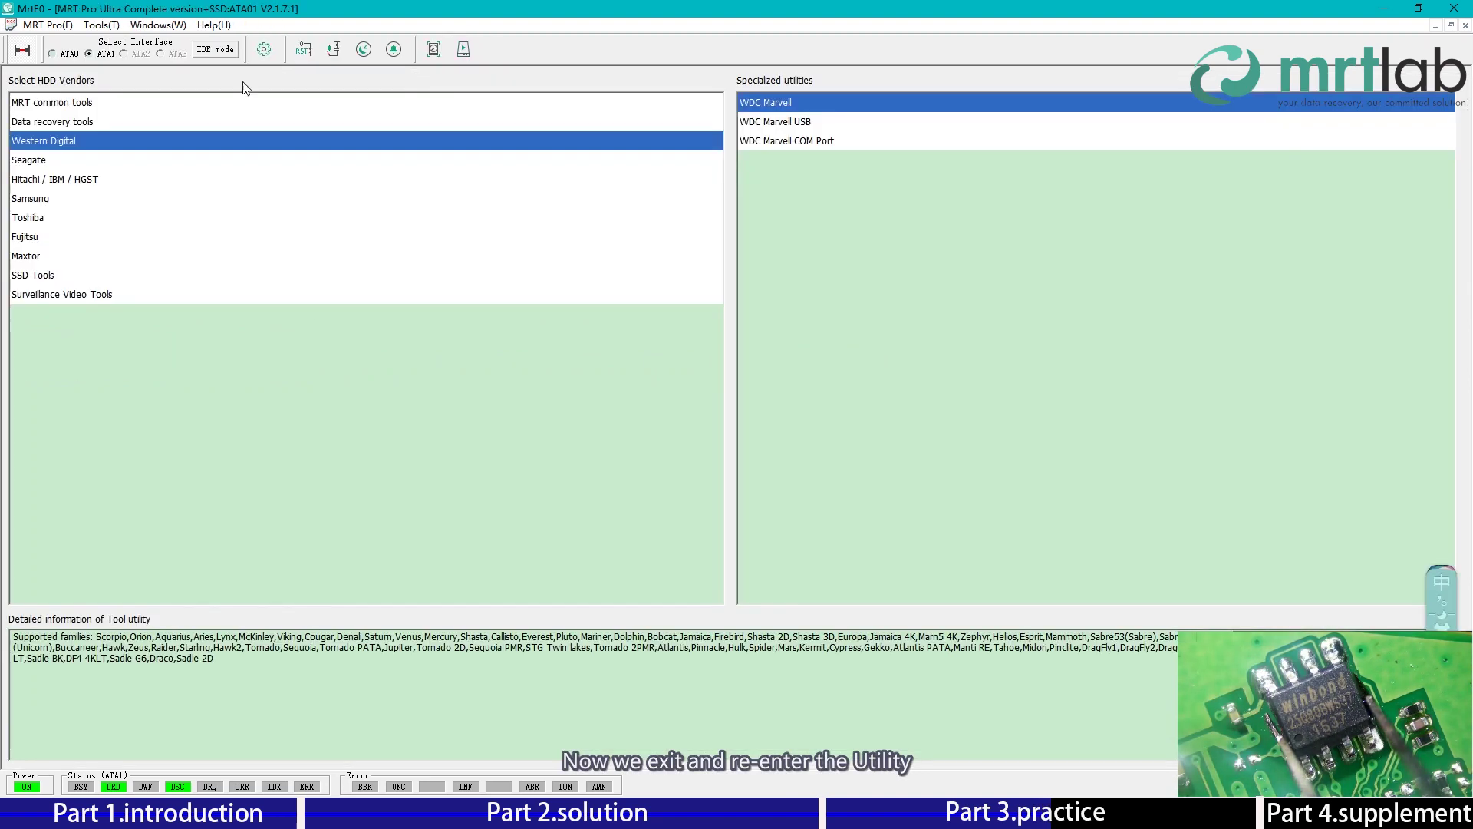
pyautogui.click(23, 51)
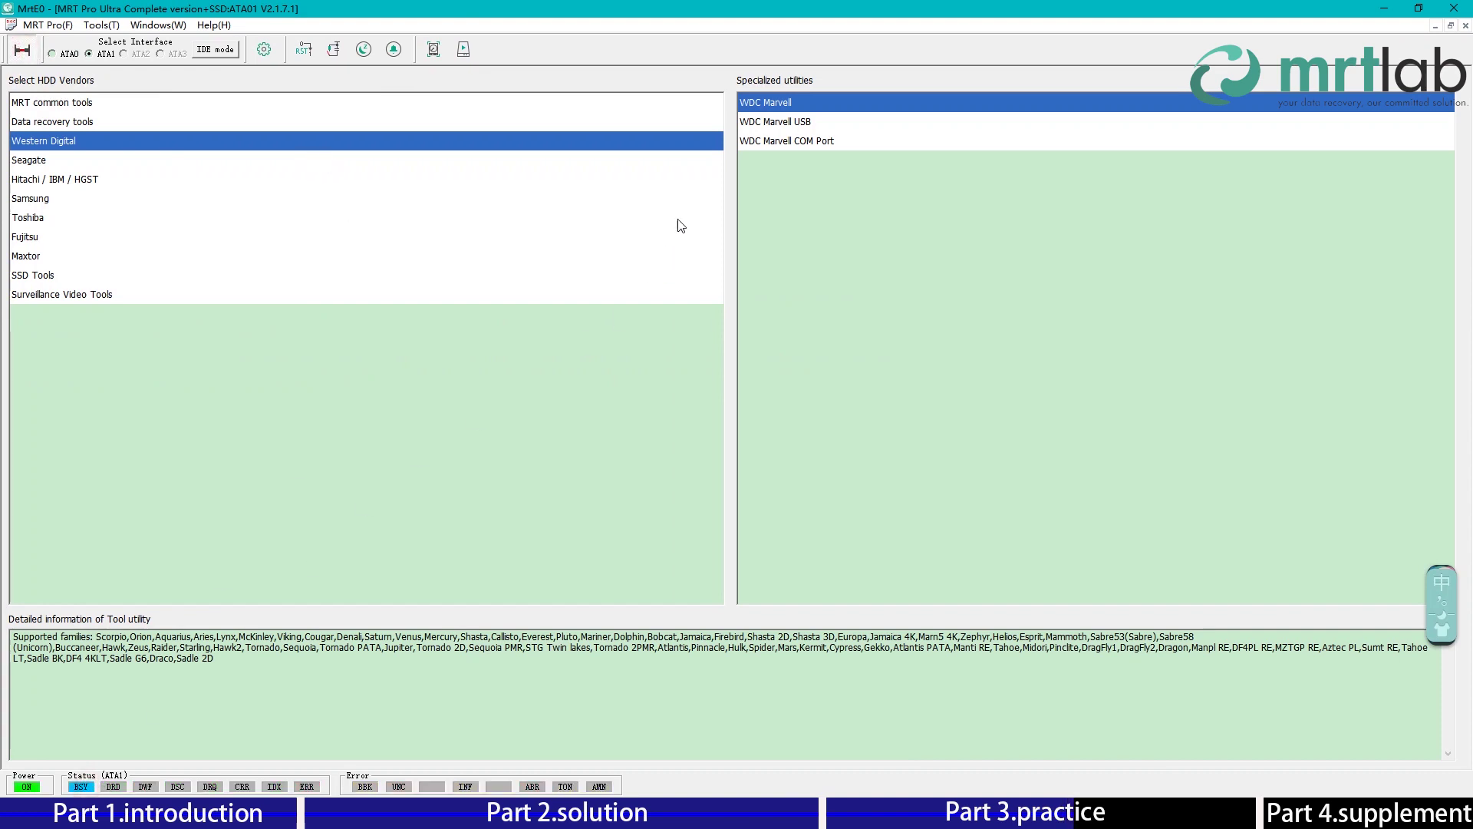
pyautogui.doubleClick(755, 110)
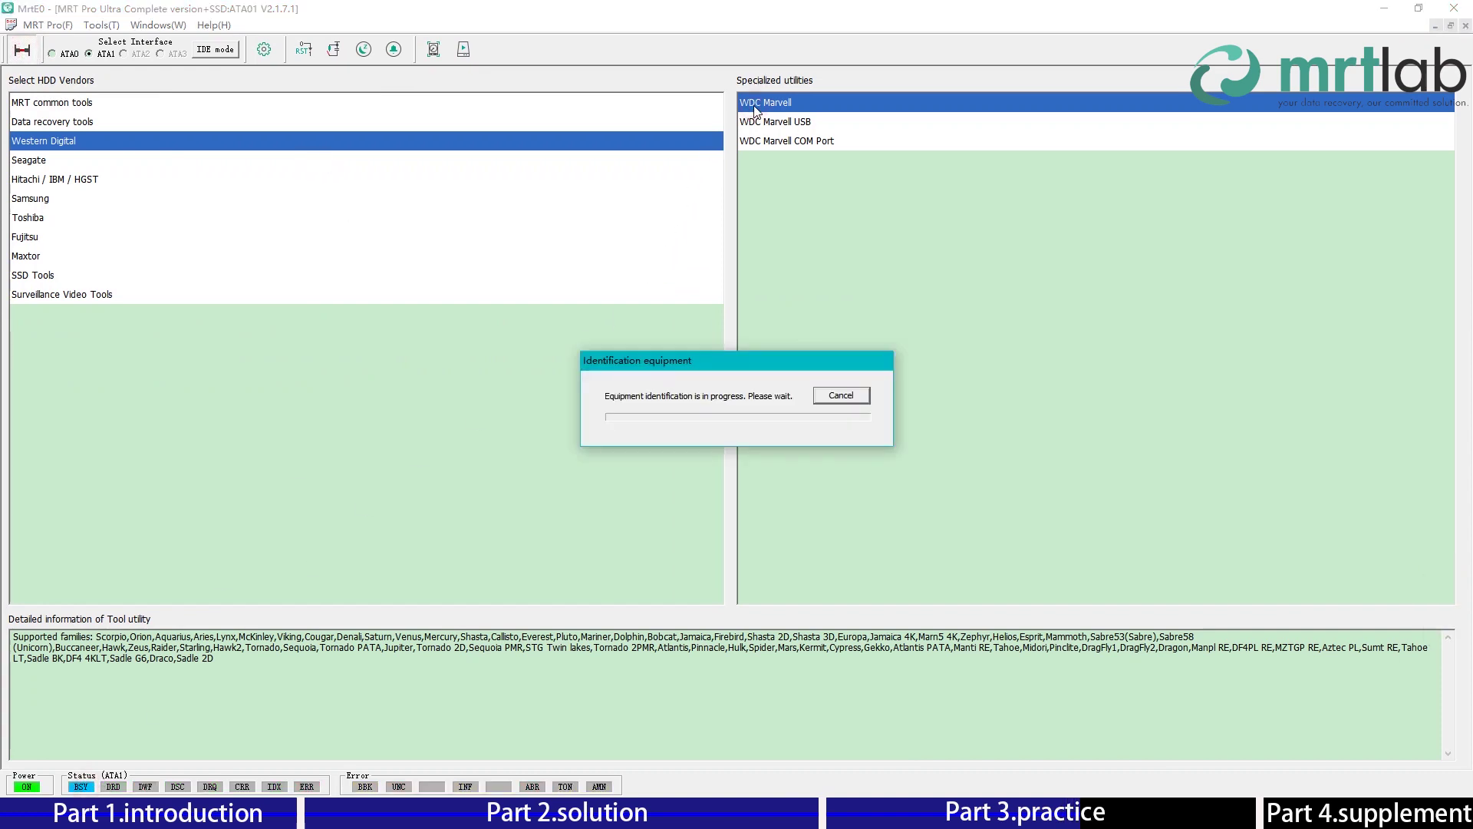
pyautogui.click(840, 395)
pyautogui.click(785, 447)
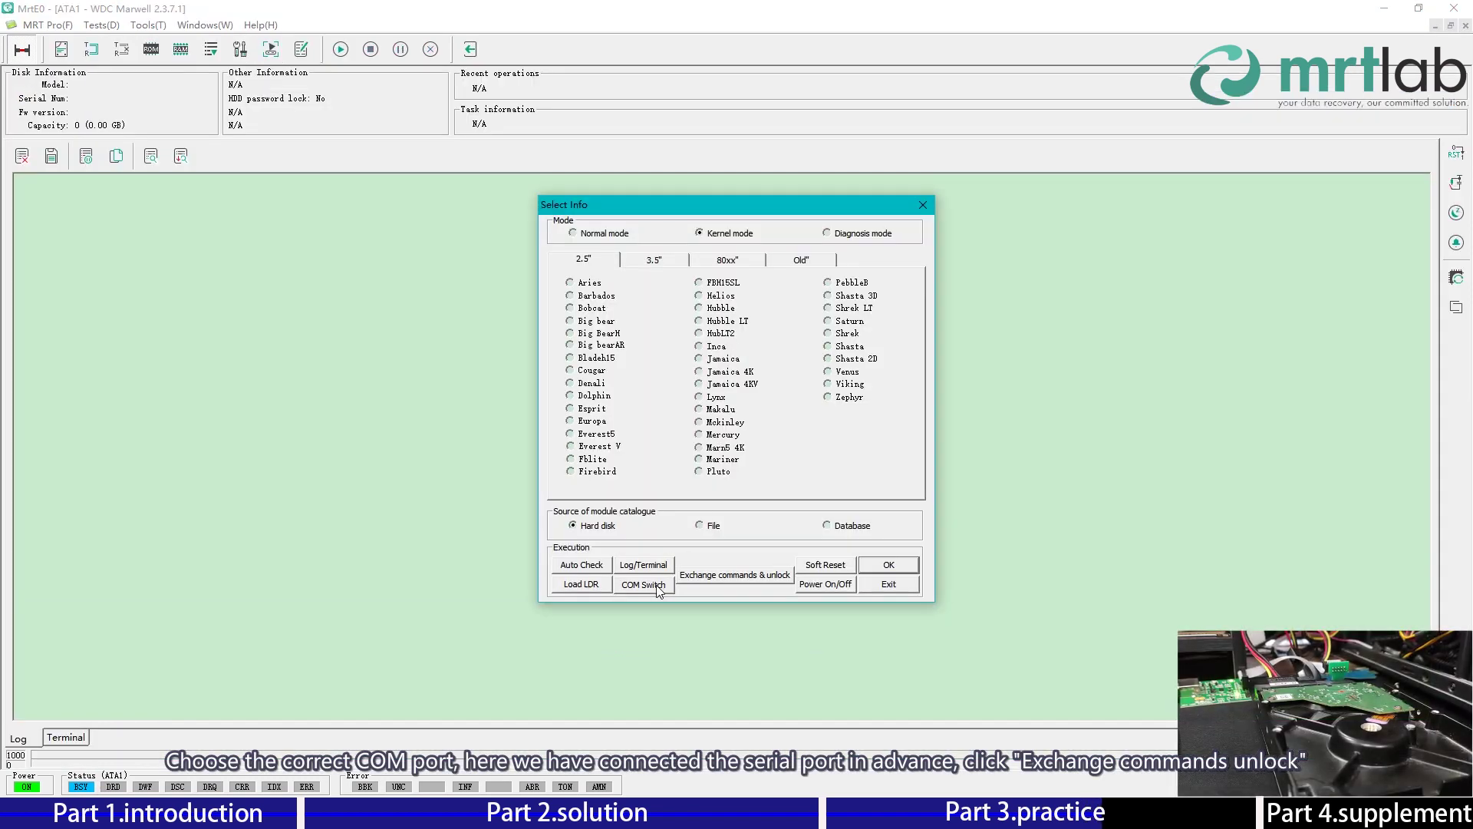
# Connect the CP2105 USB-to-UART COM port and run Exchange commands & unlock with Success
pyautogui.click(658, 586)
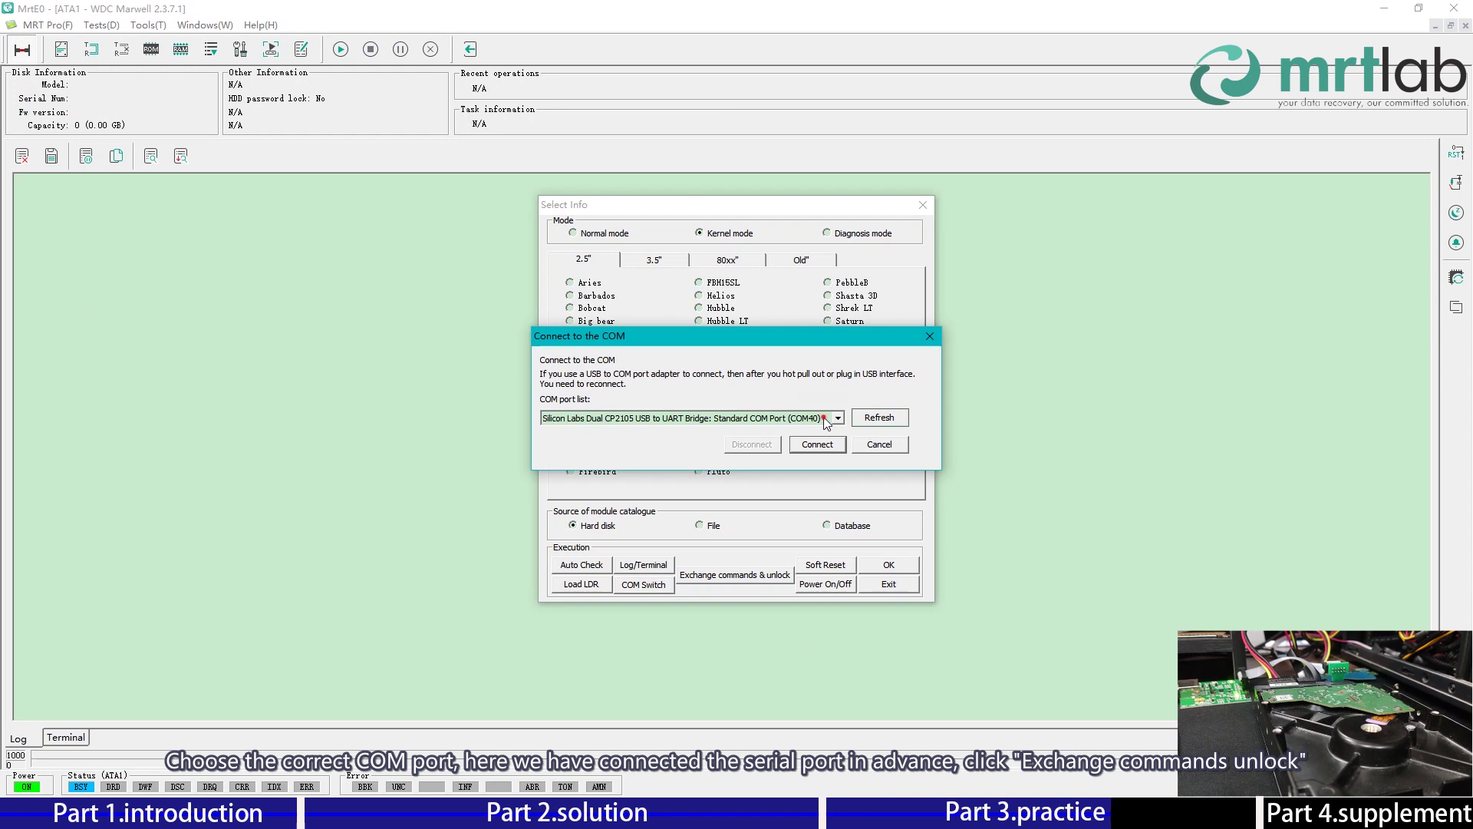
pyautogui.click(823, 416)
pyautogui.click(813, 445)
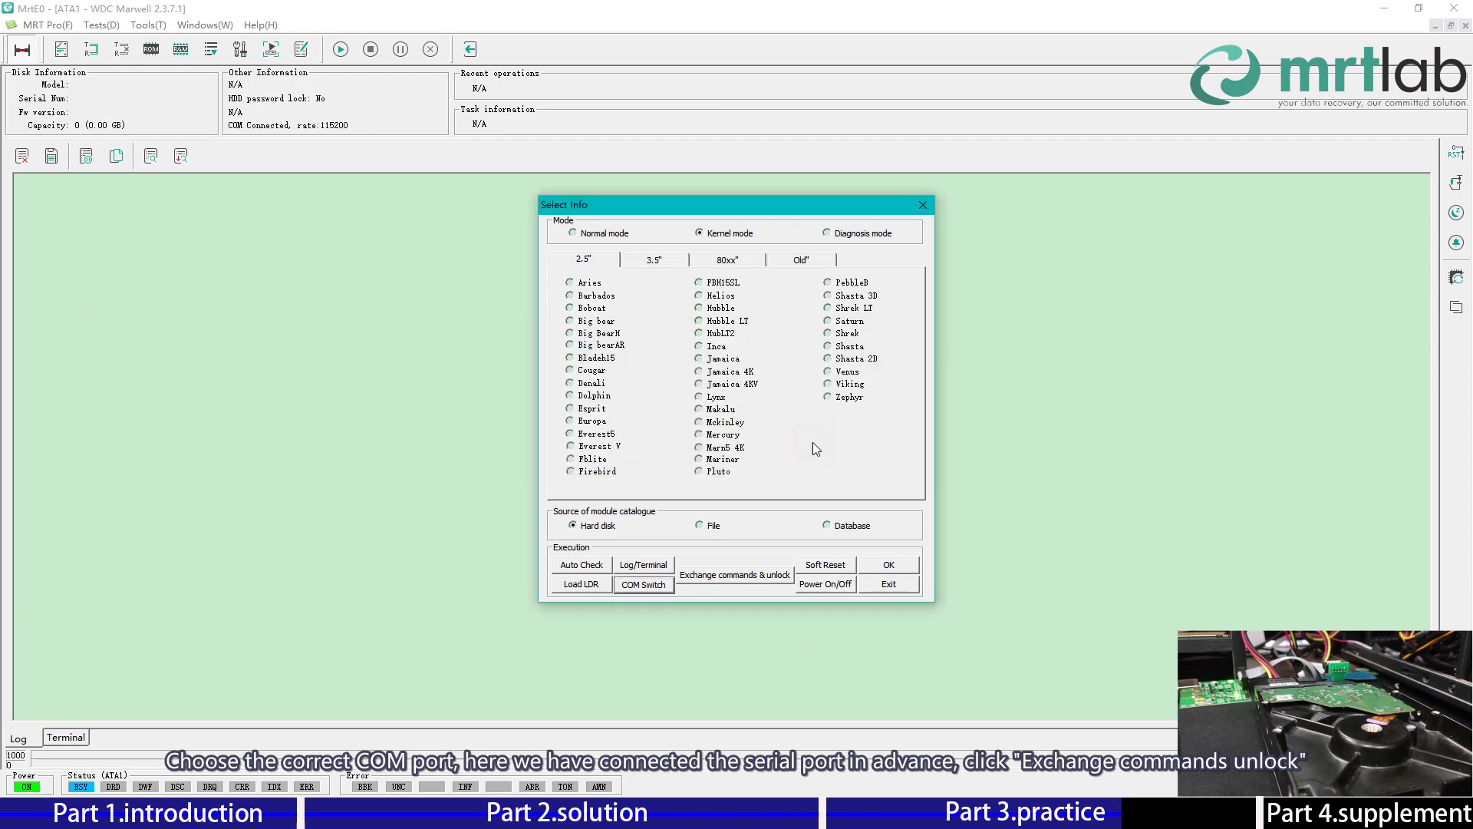
pyautogui.click(749, 579)
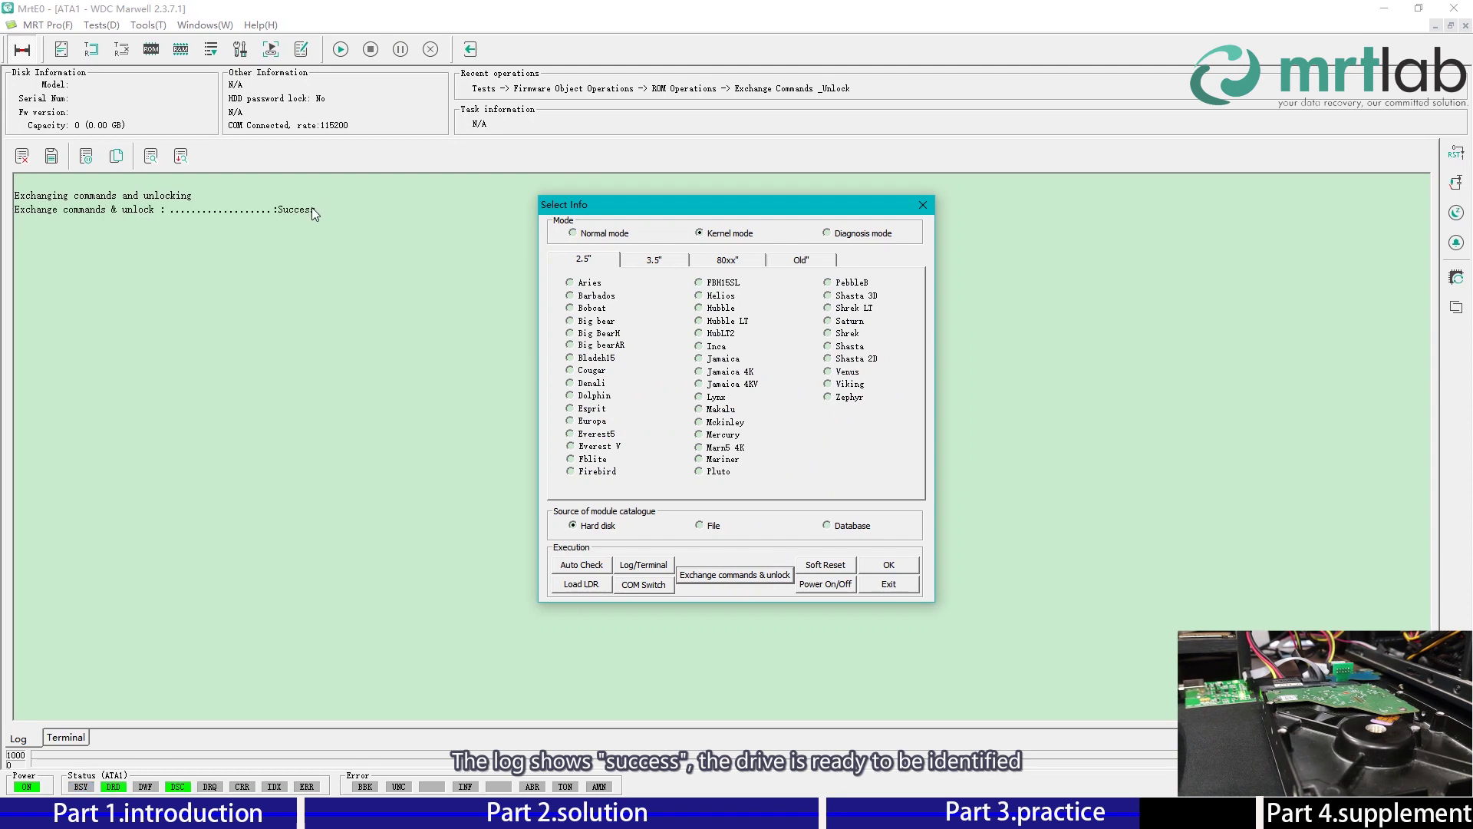
# Select the 80xx Carmel family in Normal mode and read the drive's firmware information
pyautogui.click(732, 267)
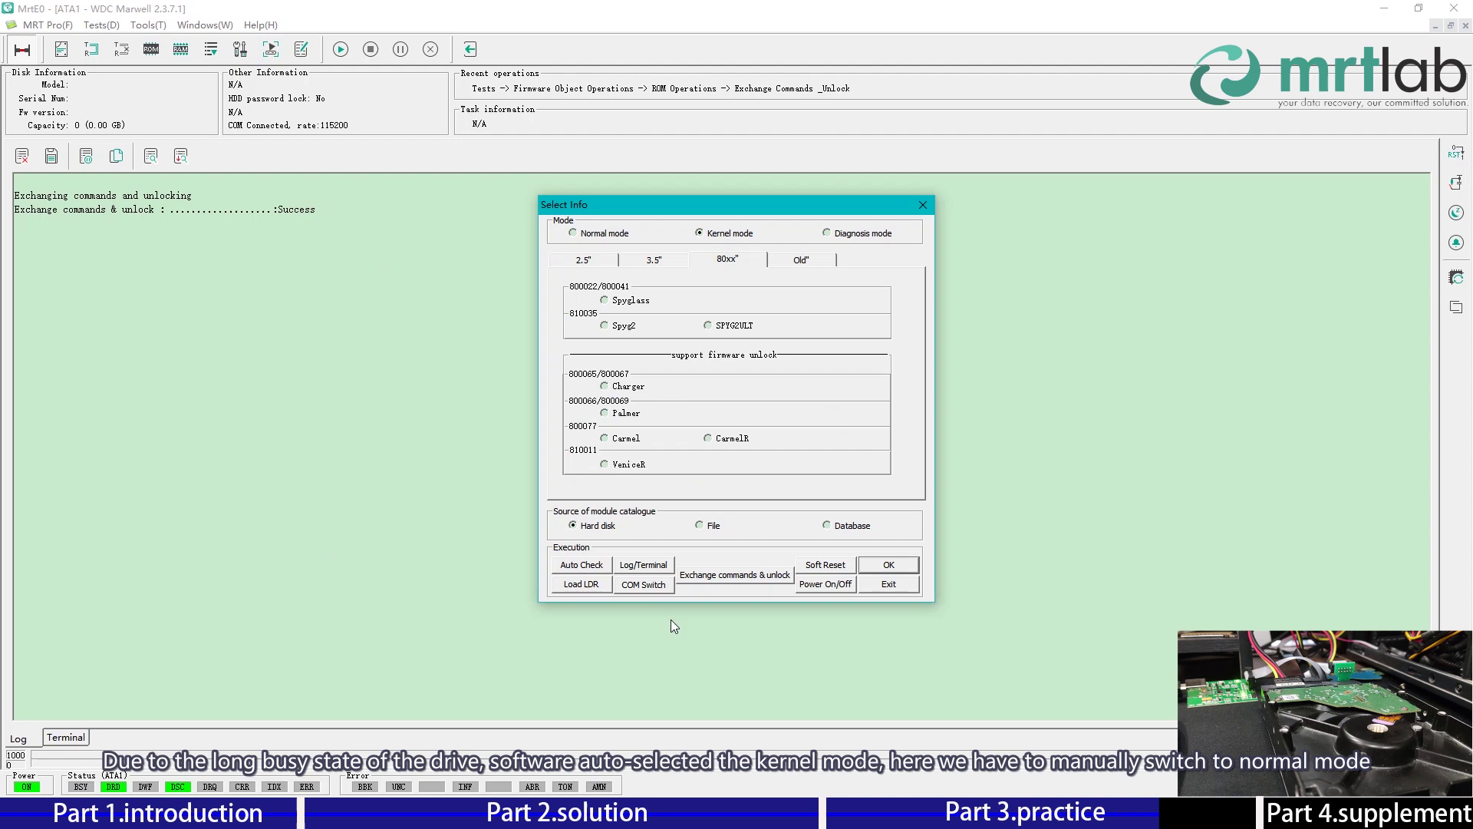
pyautogui.click(579, 567)
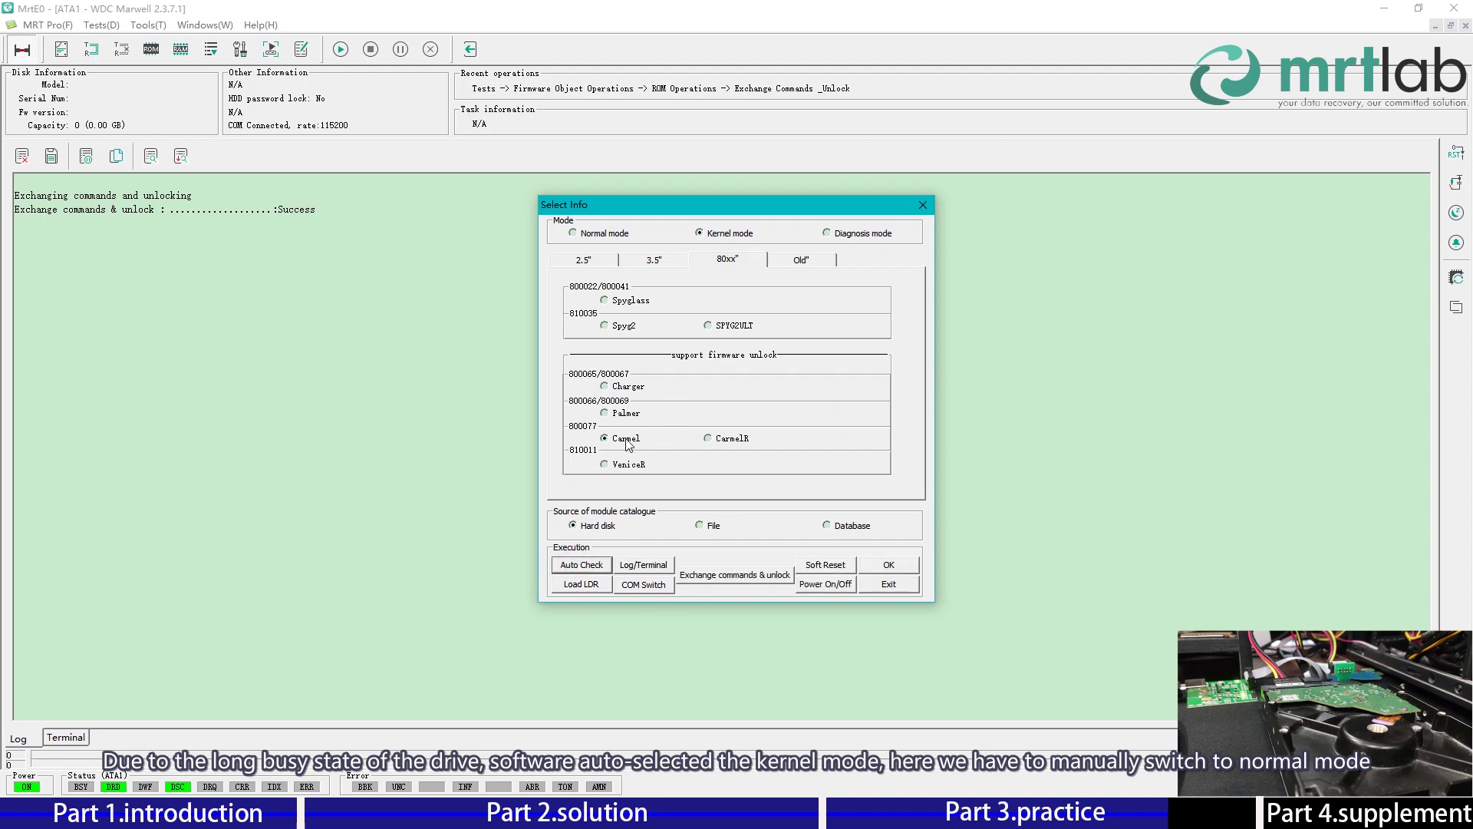
pyautogui.click(628, 440)
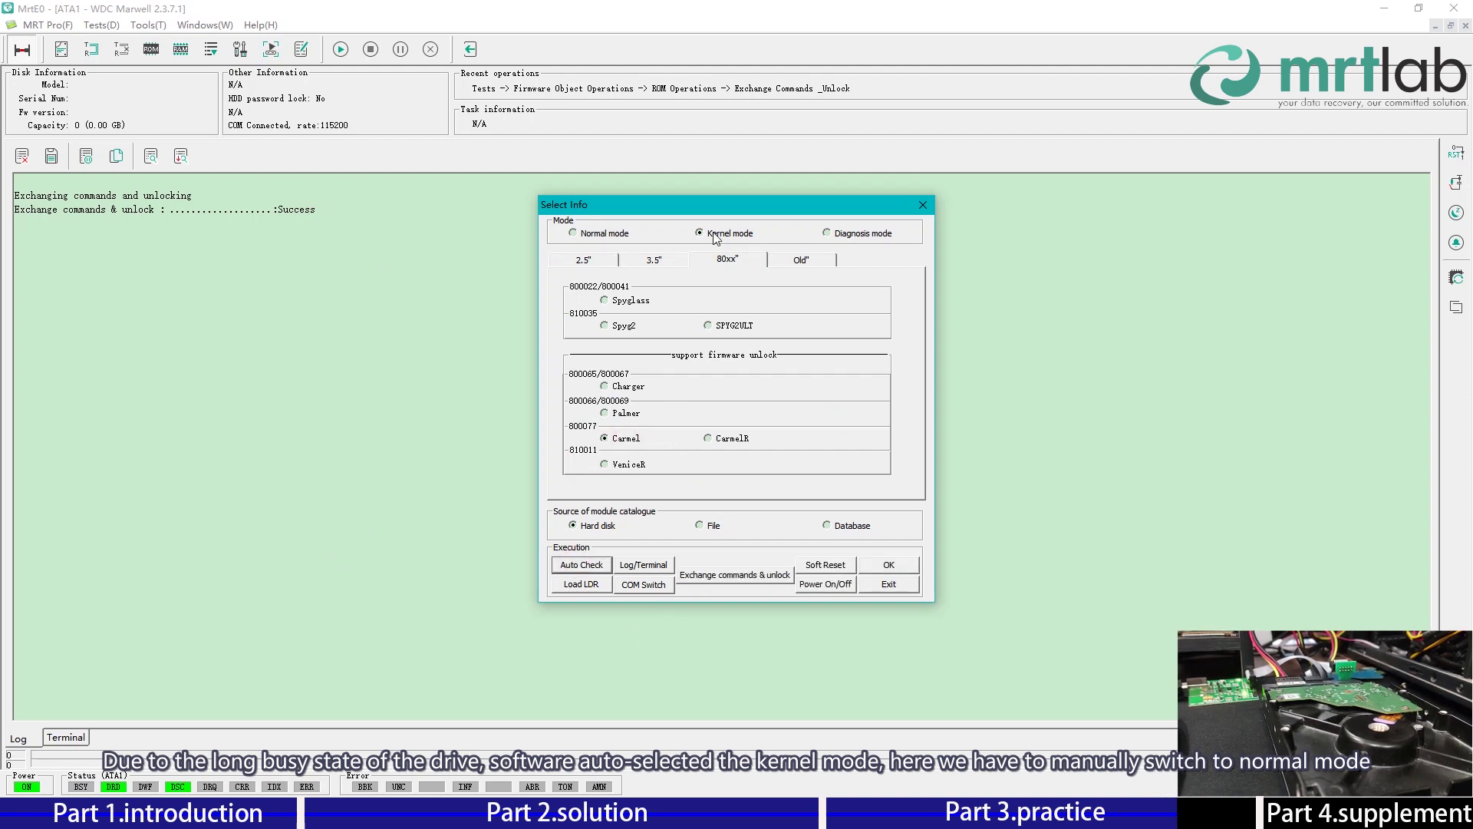
pyautogui.click(605, 237)
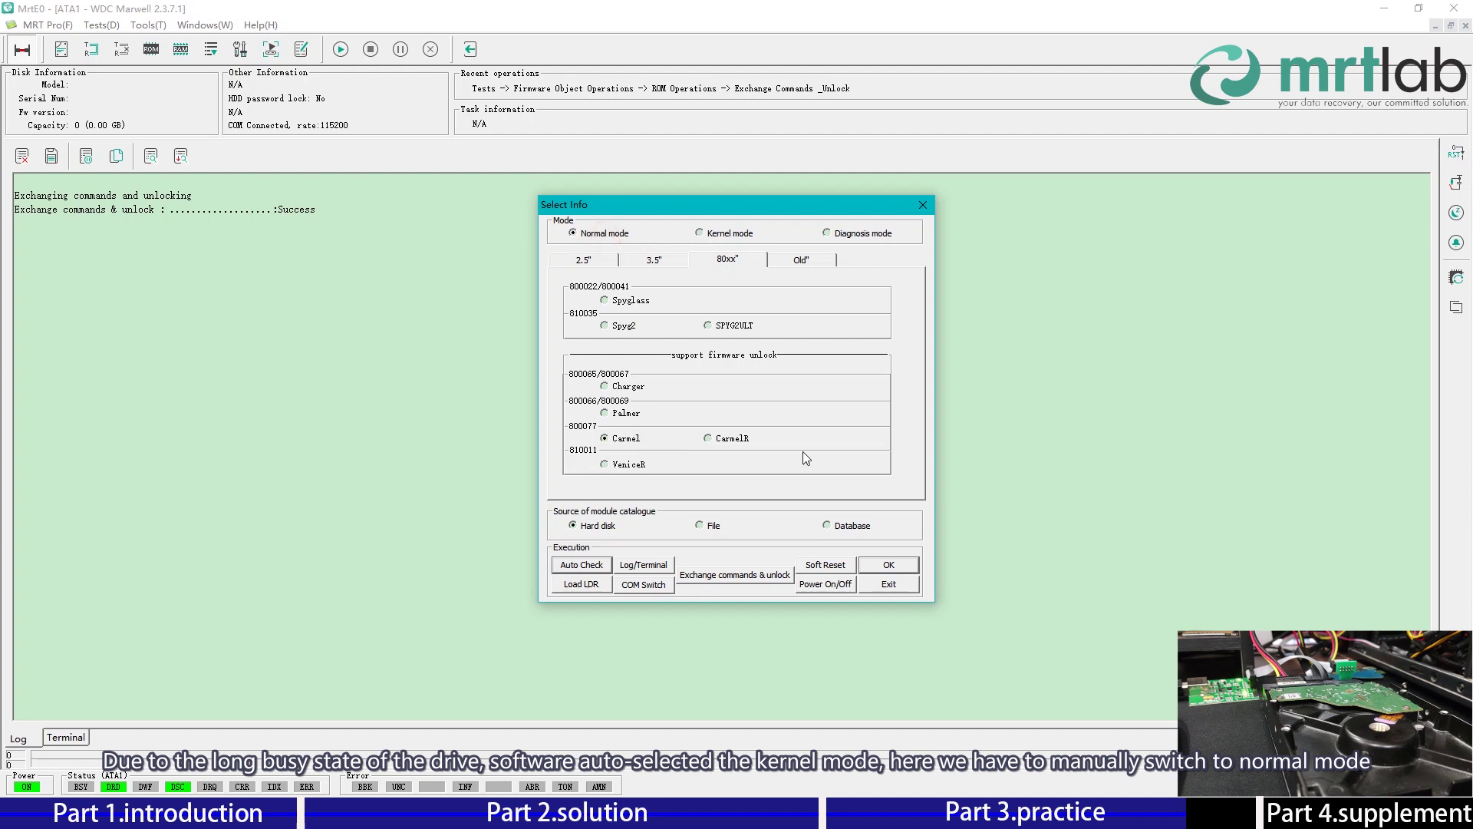
pyautogui.click(887, 565)
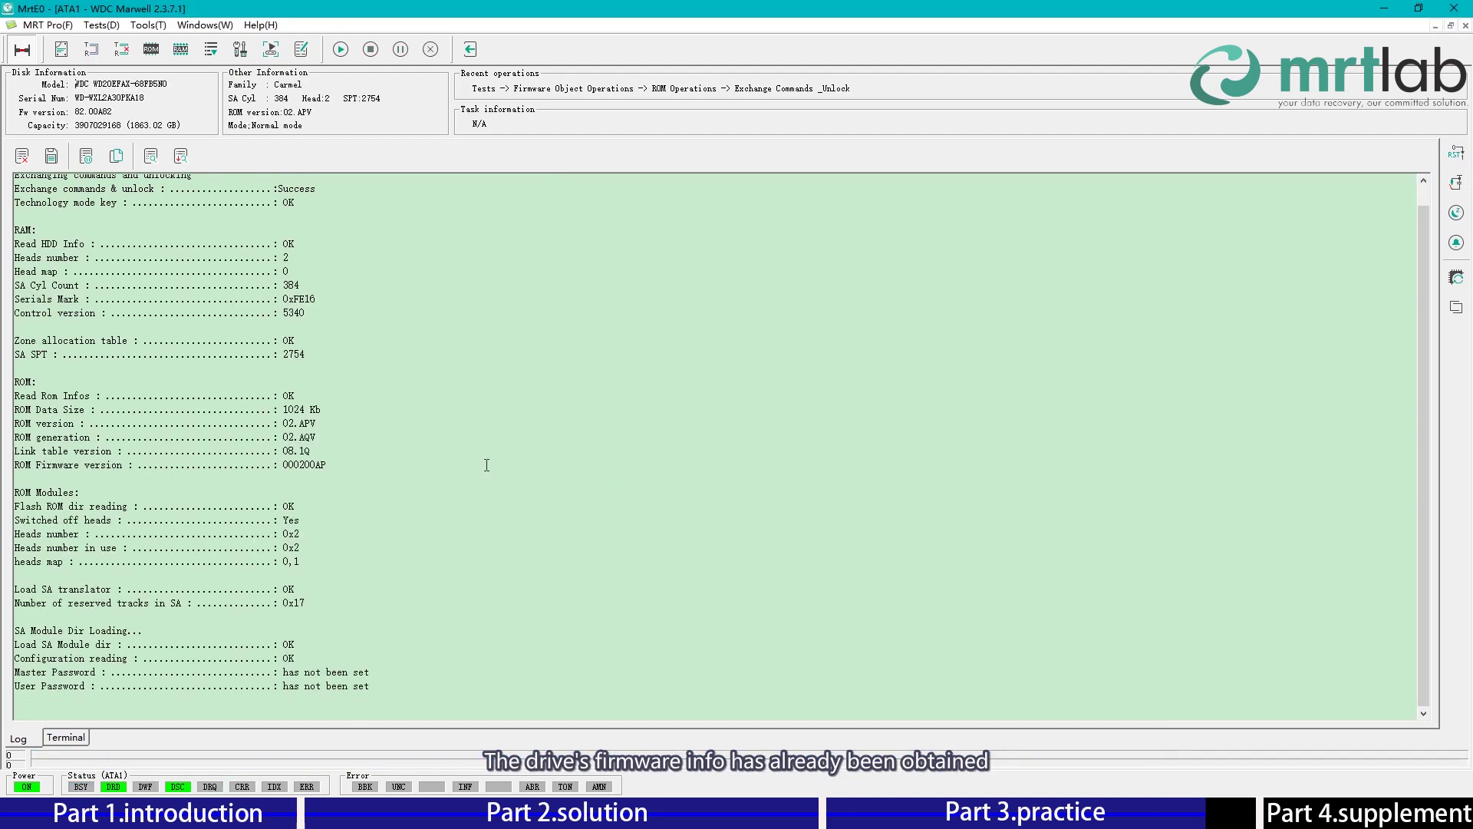
# Review the firmware check results in the log, all reporting OK
pyautogui.moveTo(46, 259); pyautogui.dragTo(400, 703)
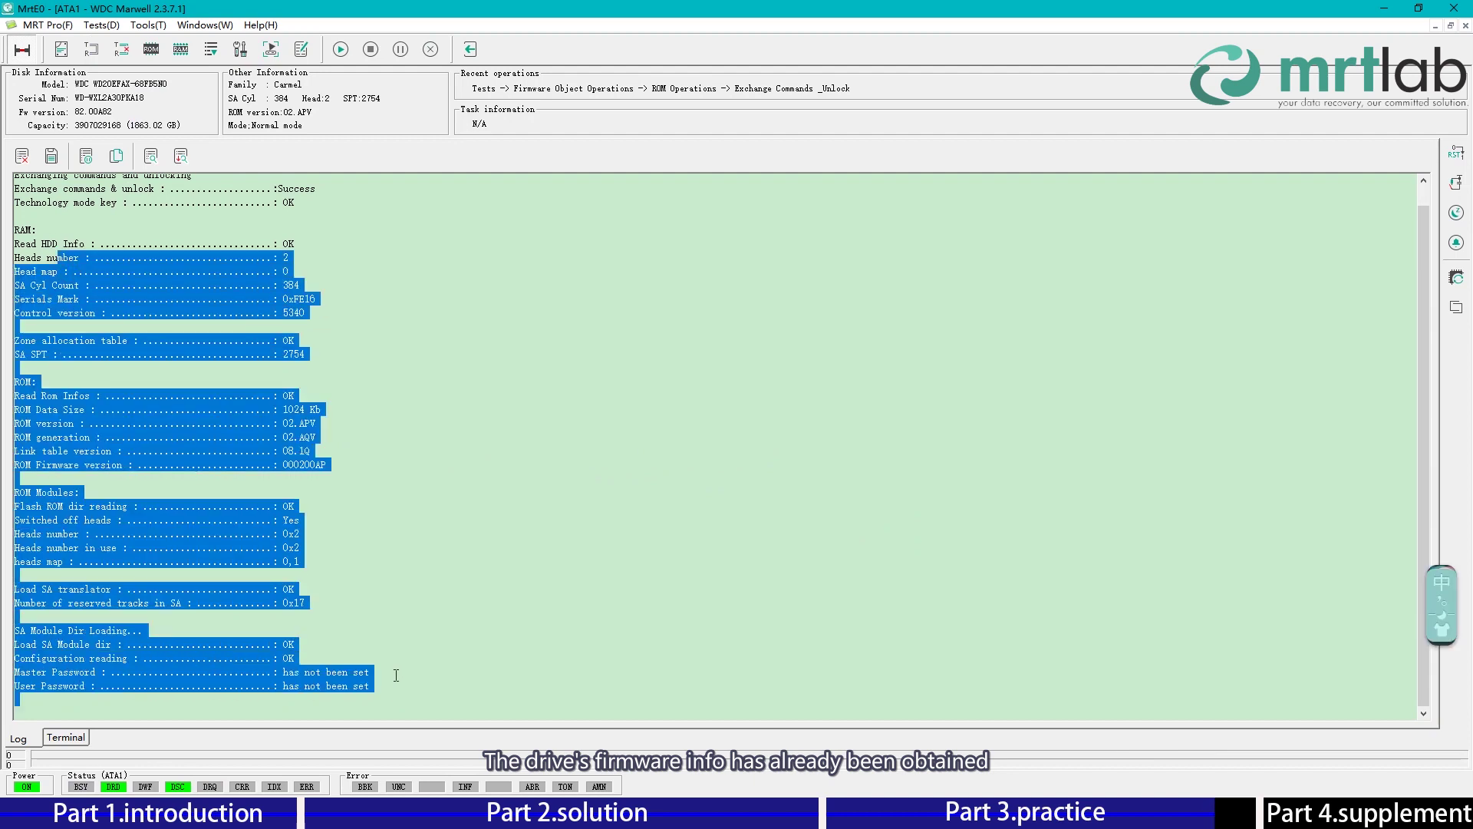
pyautogui.click(400, 676)
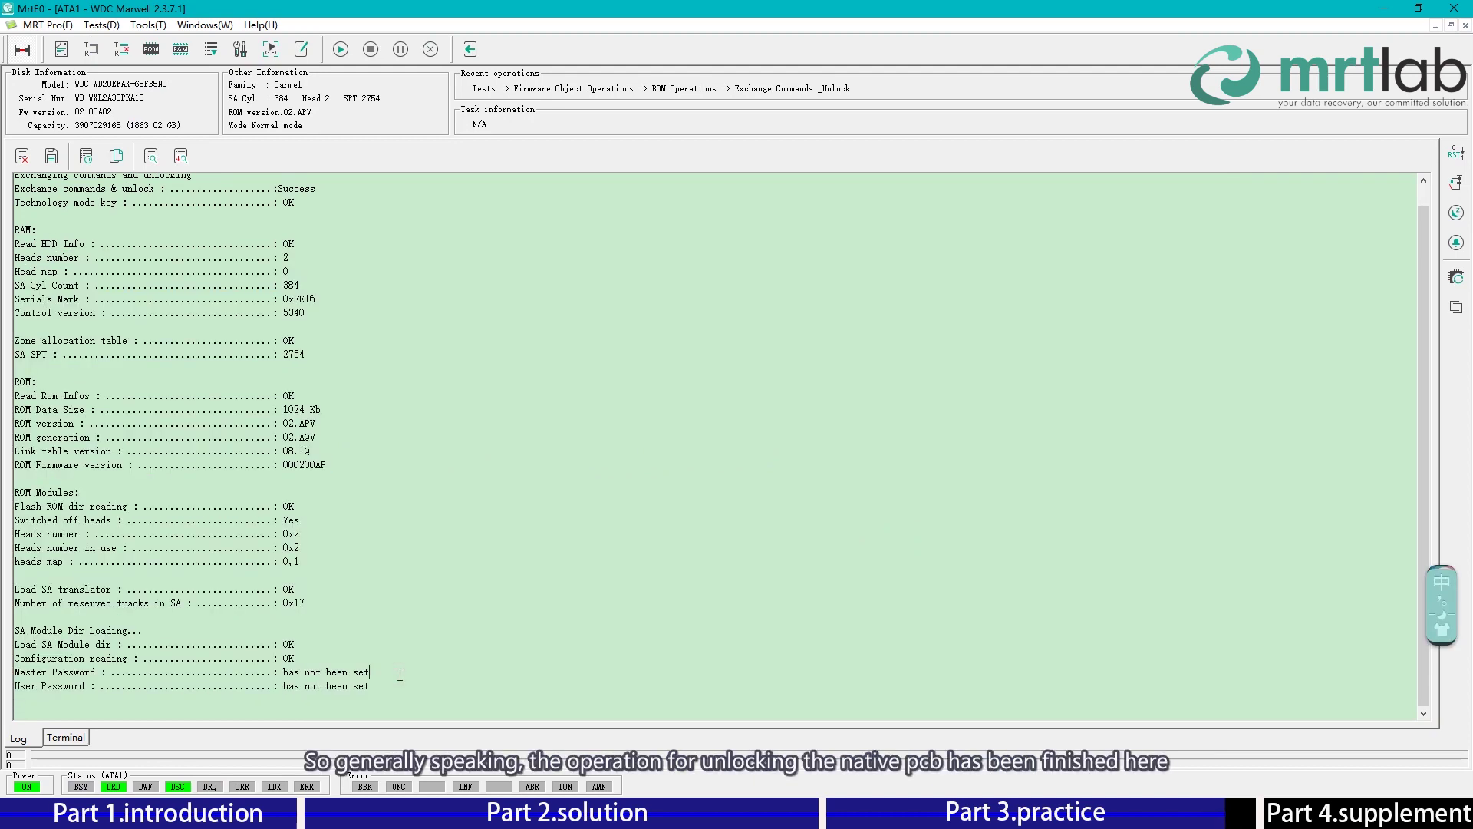
# Switch to the Terminal view and power-cycle the drive
pyautogui.click(66, 738)
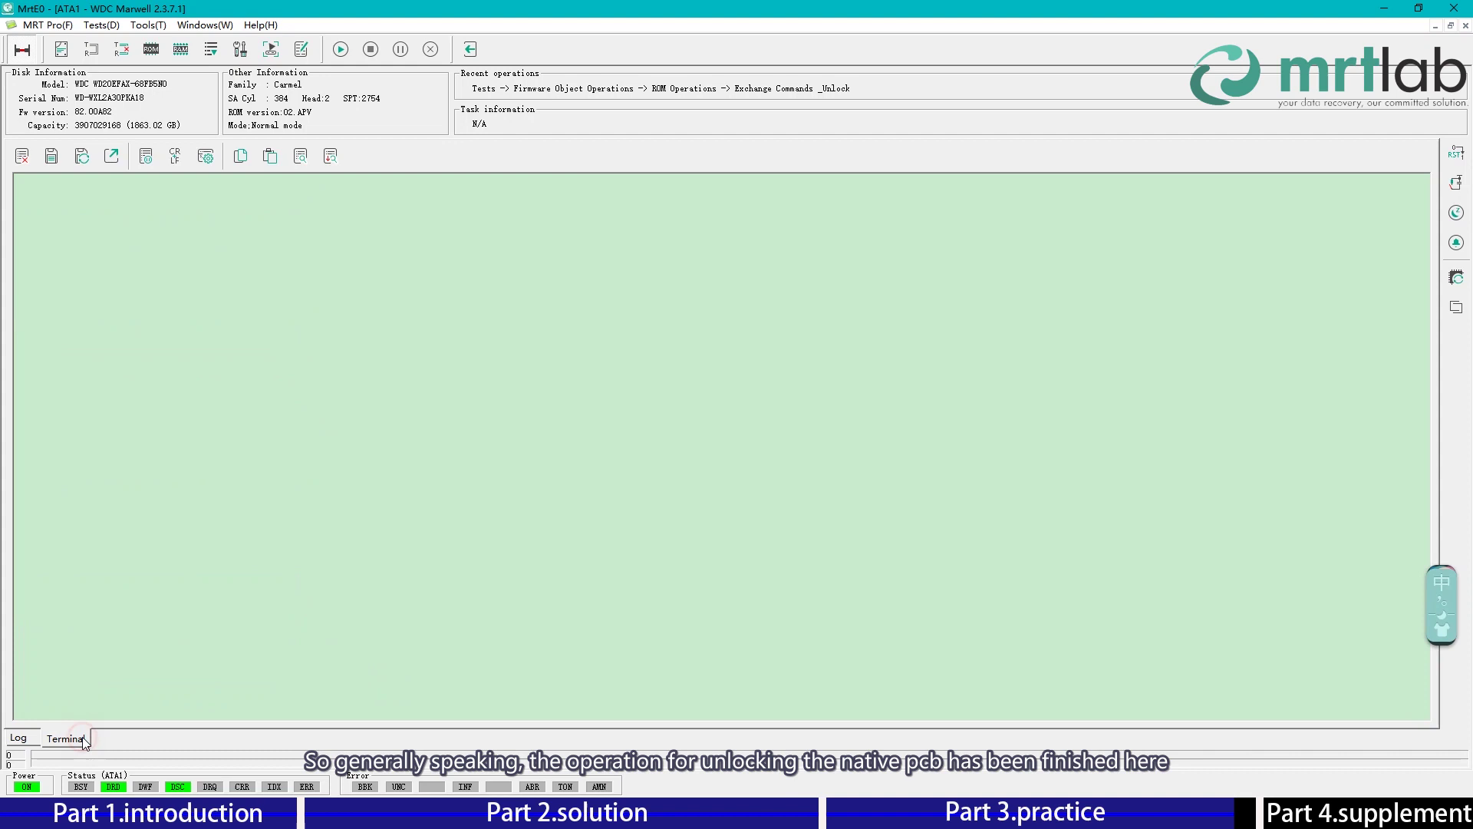
pyautogui.click(319, 267)
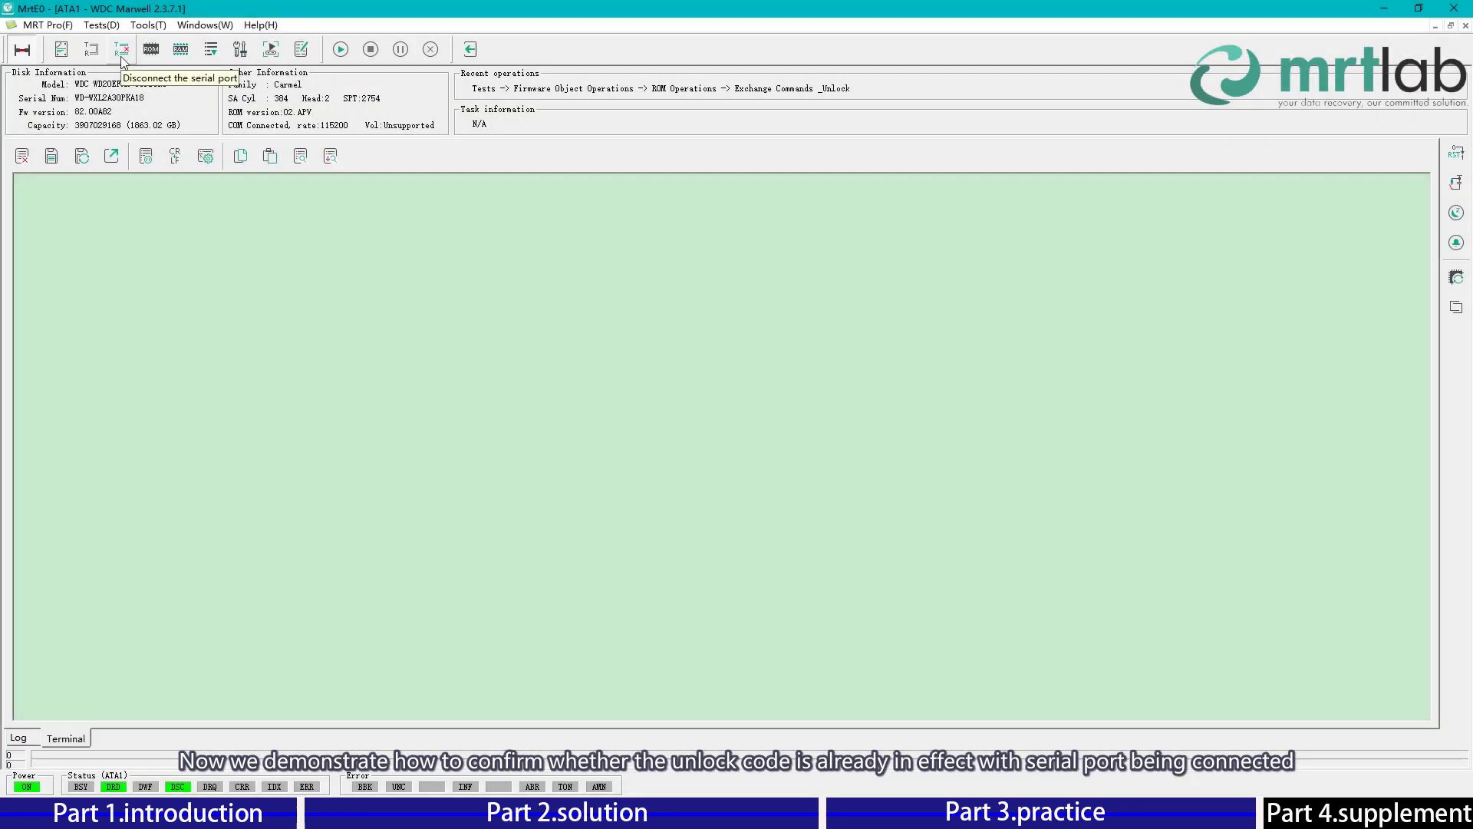
pyautogui.click(24, 54)
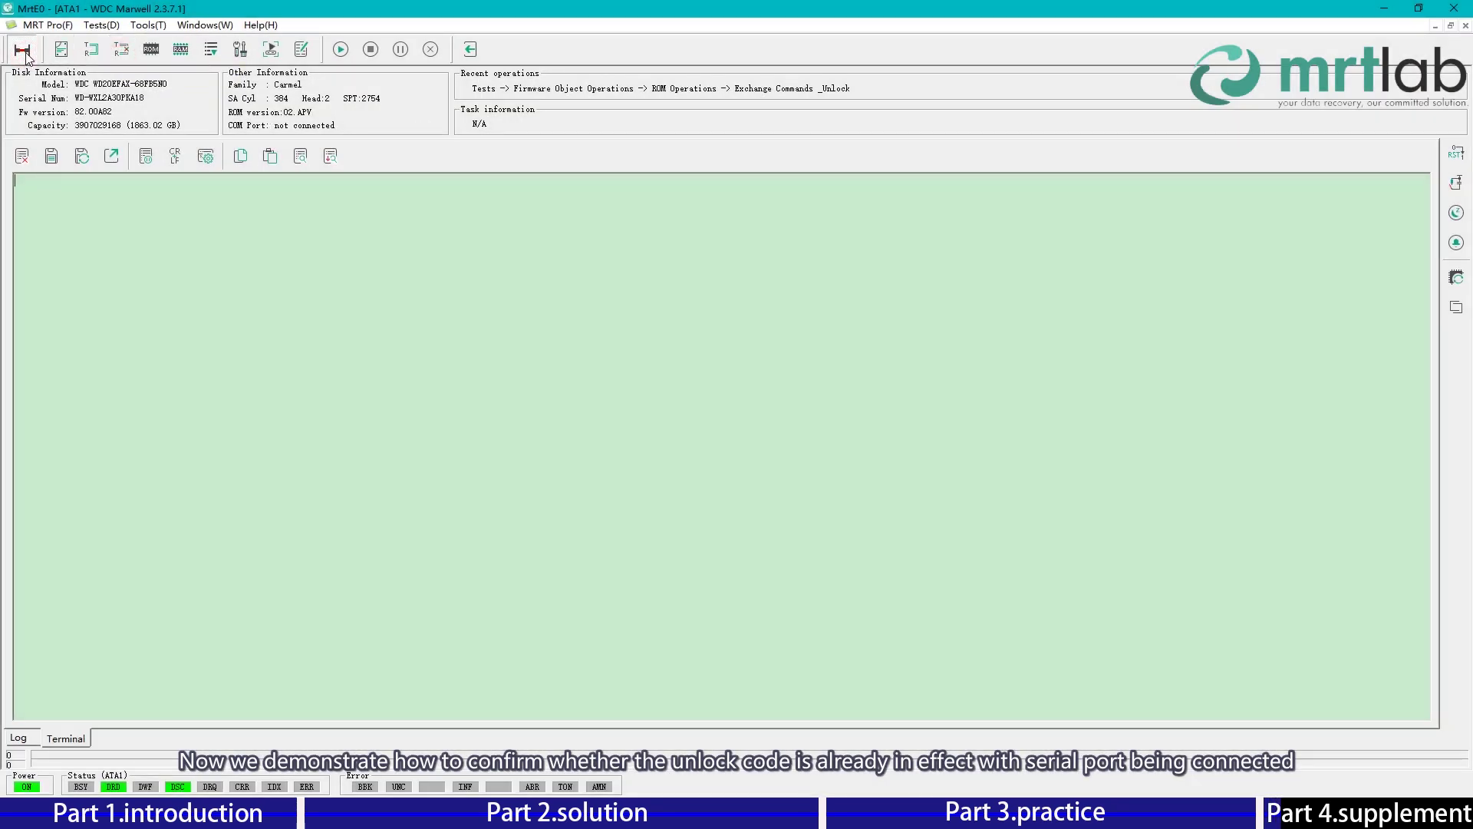
pyautogui.click(23, 50)
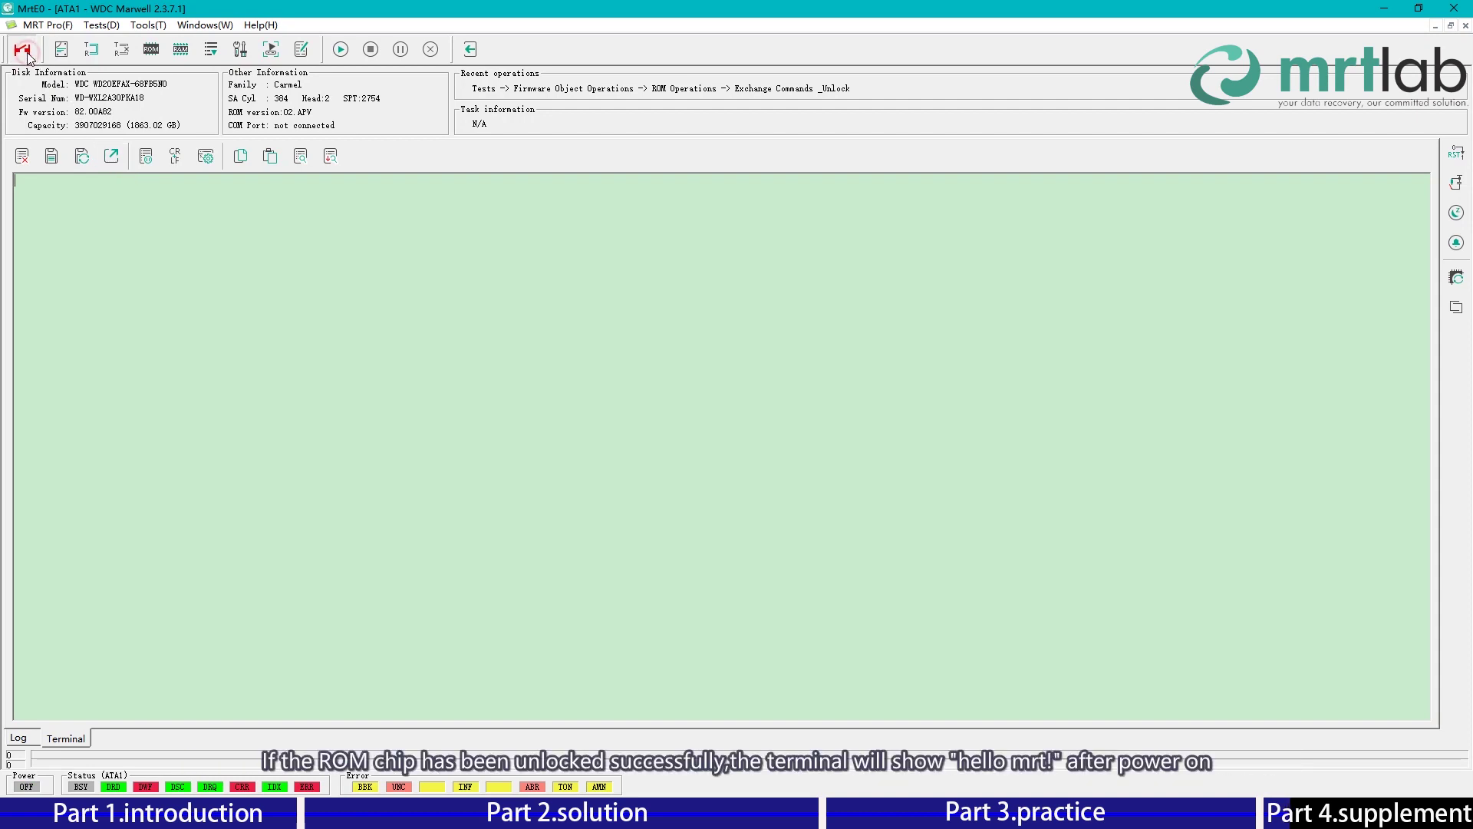
# Connect the CP2105 serial port so the terminal greets with 'hello mrt!'
pyautogui.click(92, 52)
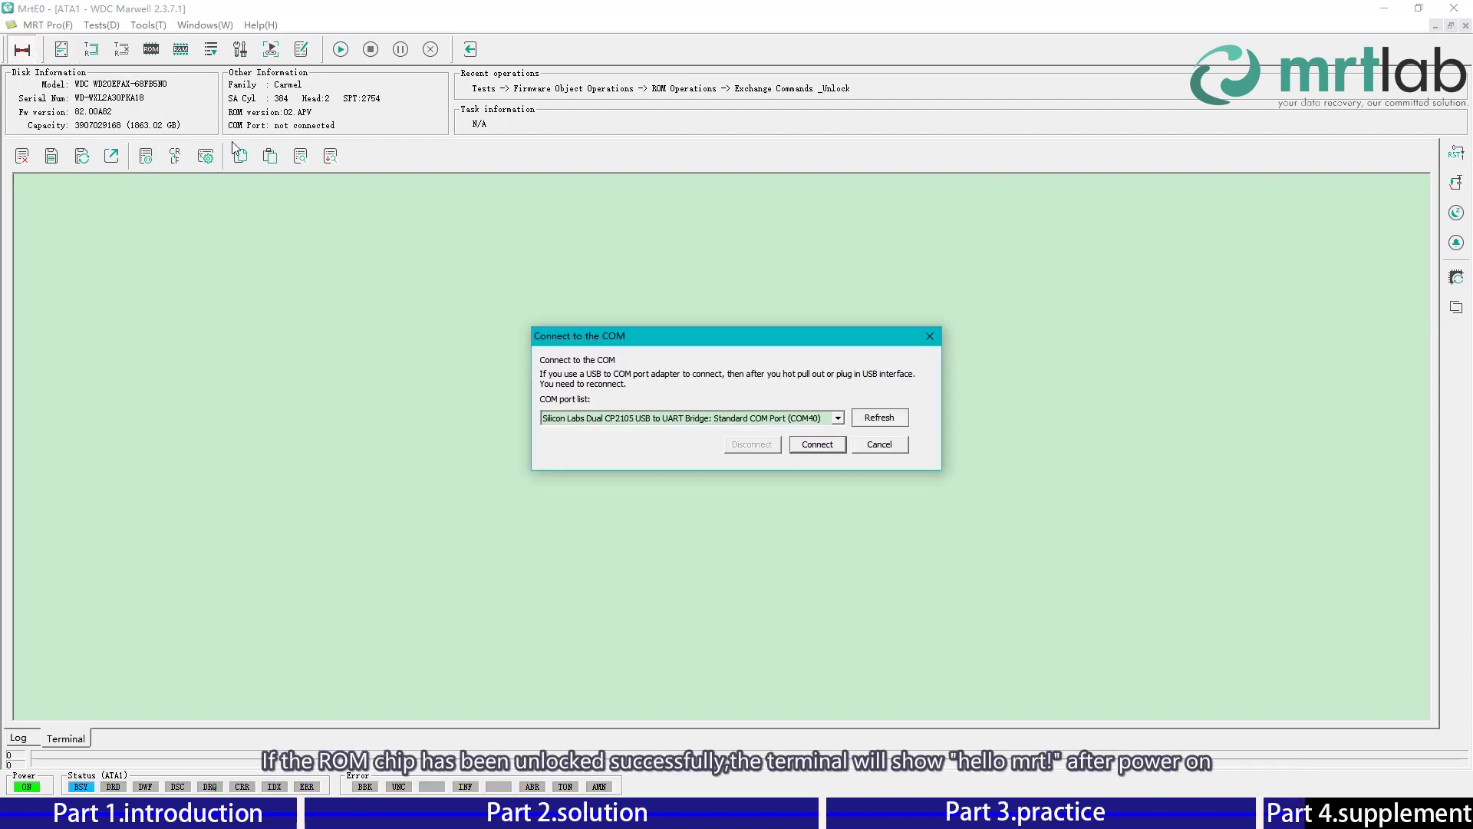
pyautogui.click(822, 446)
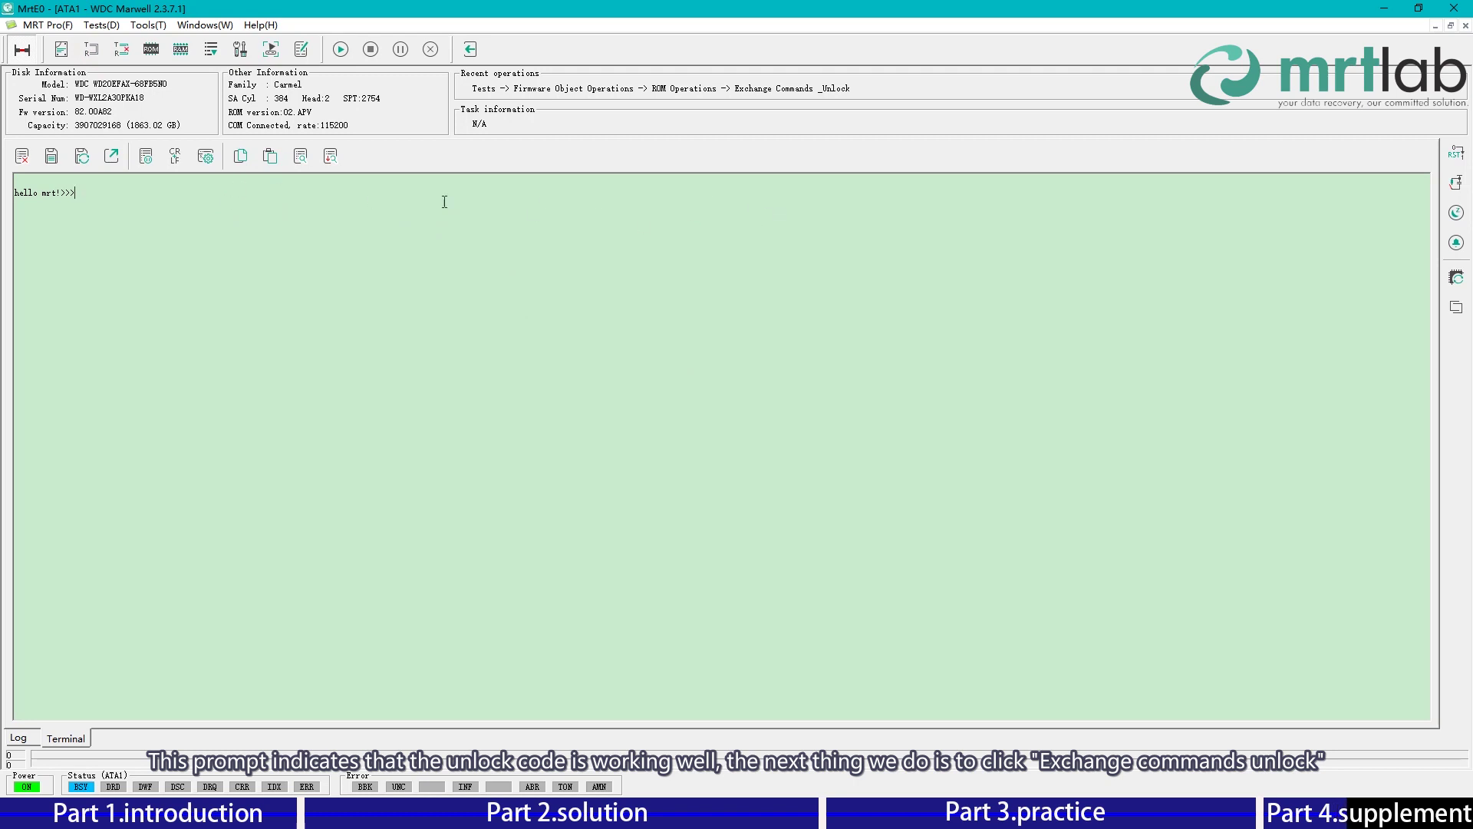
# Run Exchange commands & unlock from the shortcut bar and confirm Success in the terminal
pyautogui.click(151, 49)
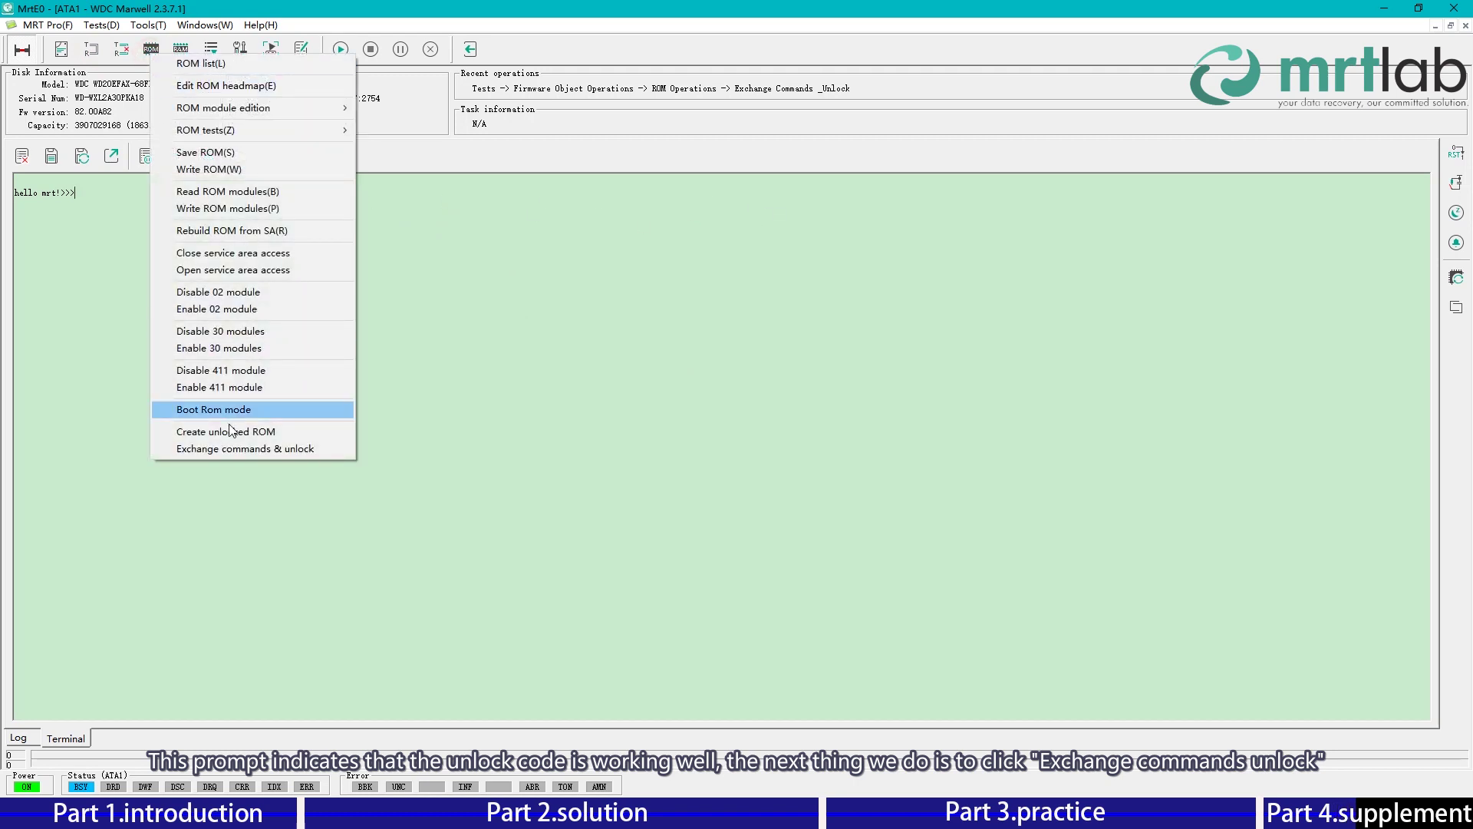
pyautogui.click(1119, 385)
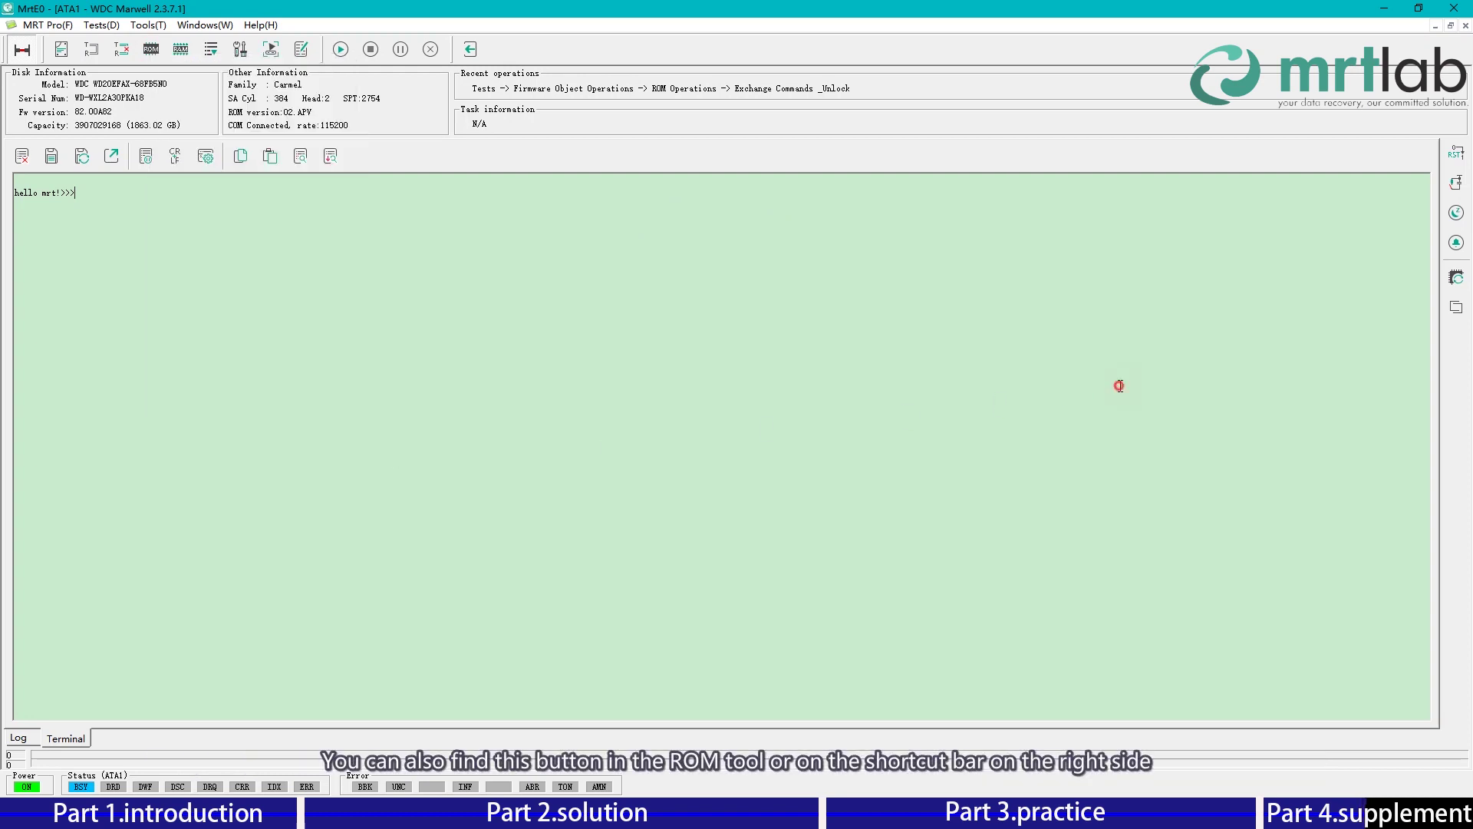
pyautogui.click(1452, 310)
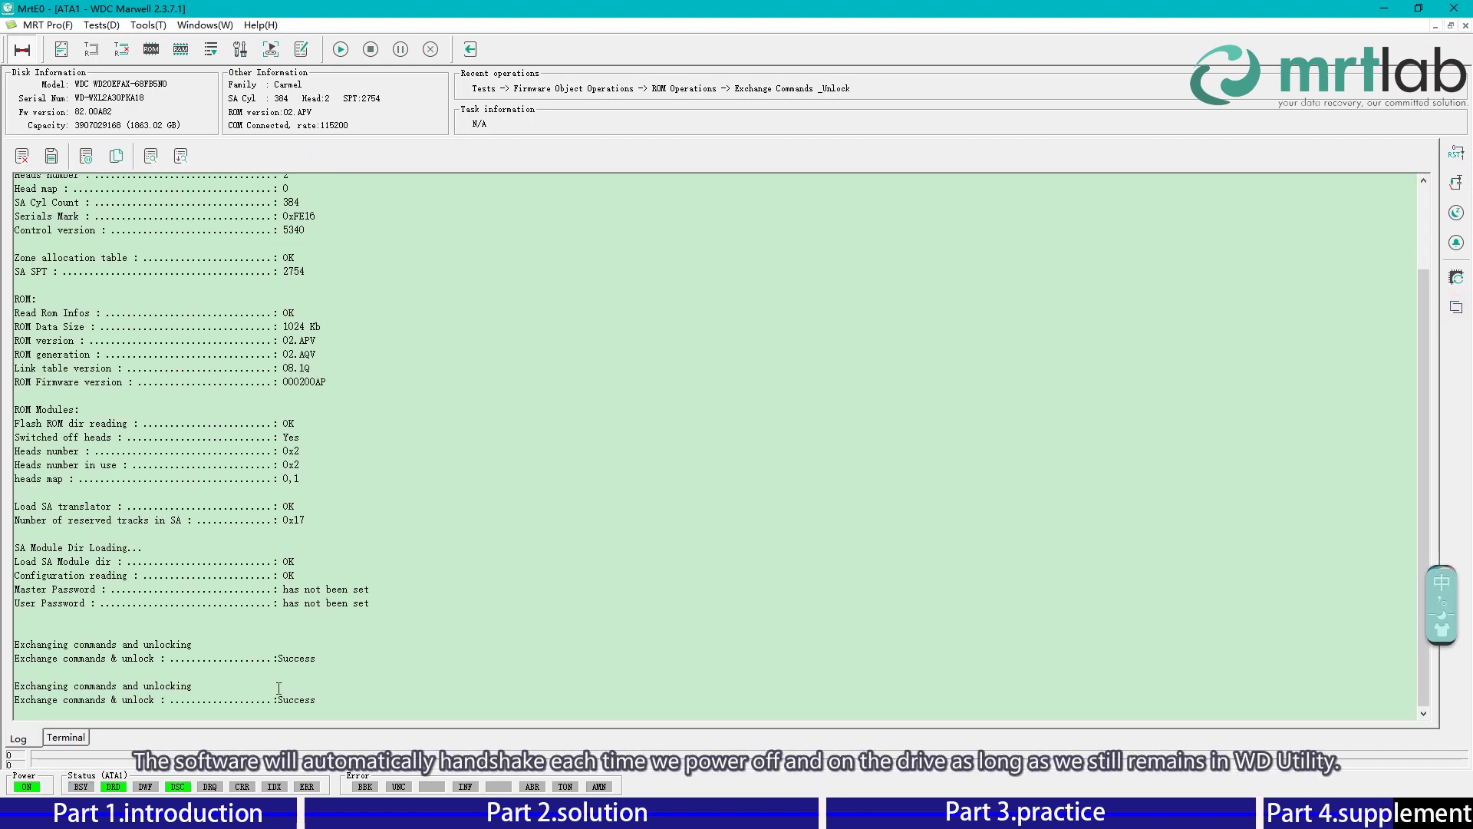
pyautogui.moveTo(327, 703); pyautogui.dragTo(55, 694)
pyautogui.click(121, 677)
# Power-cycle the drive and confirm the automatic handshake again logs Success
pyautogui.click(25, 49)
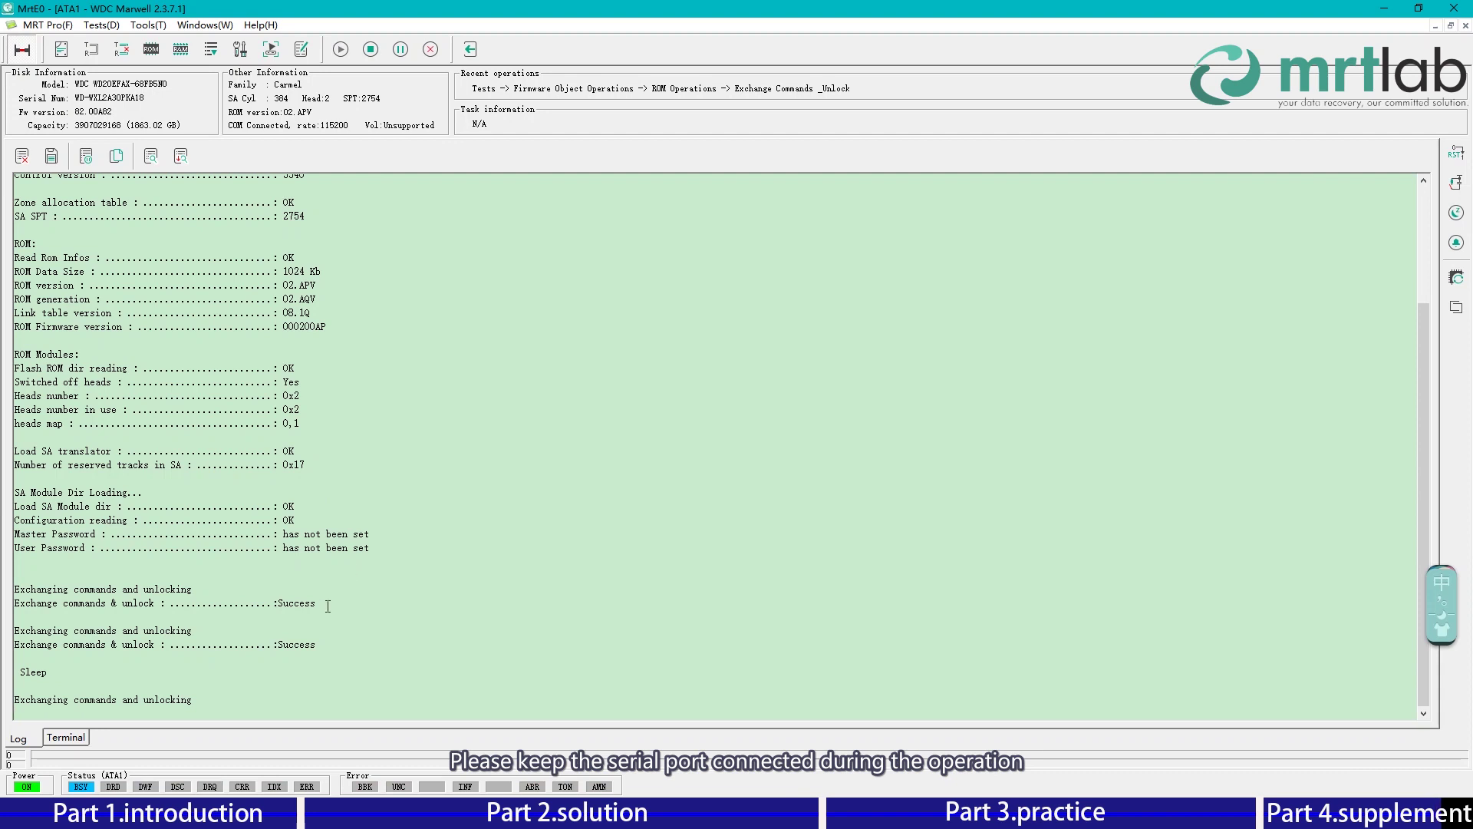
pyautogui.moveTo(42, 687); pyautogui.dragTo(353, 698)
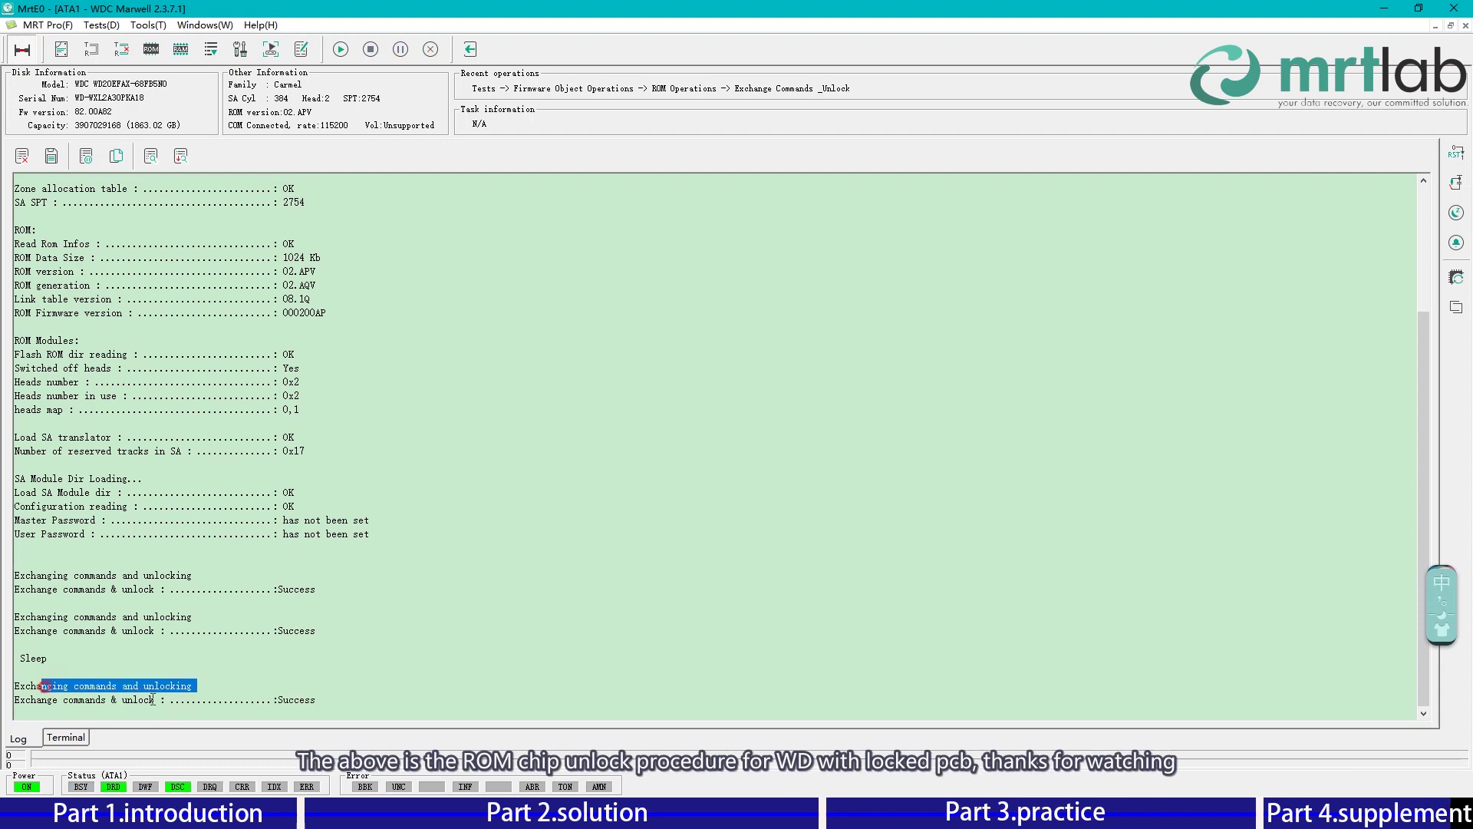
pyautogui.click(353, 697)
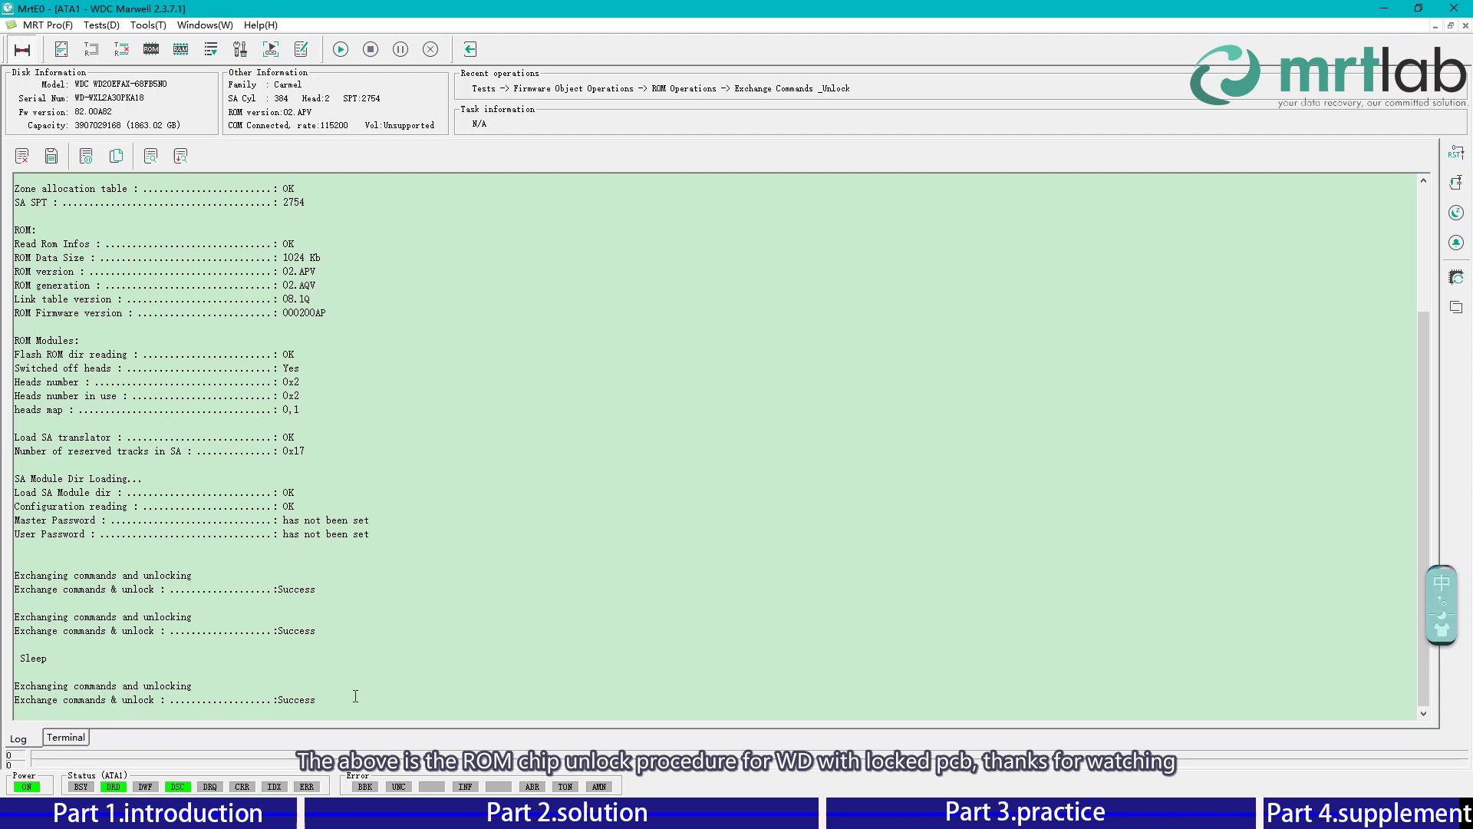